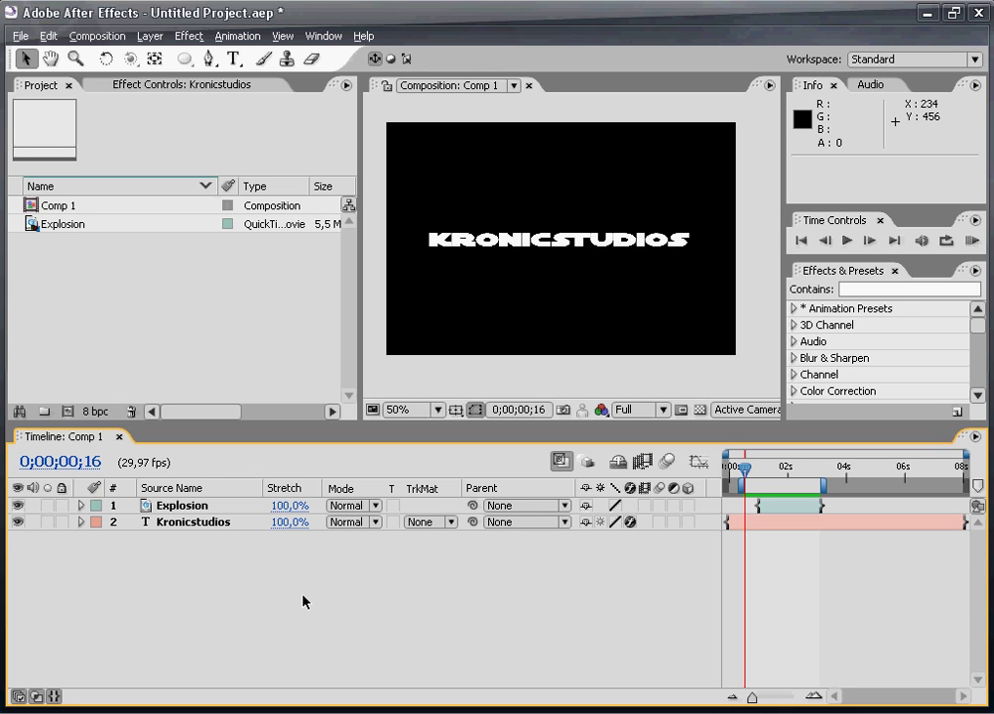
Step: Preview the explosion animation in Comp 1 and hide the Explosion layer
key("KP_0")
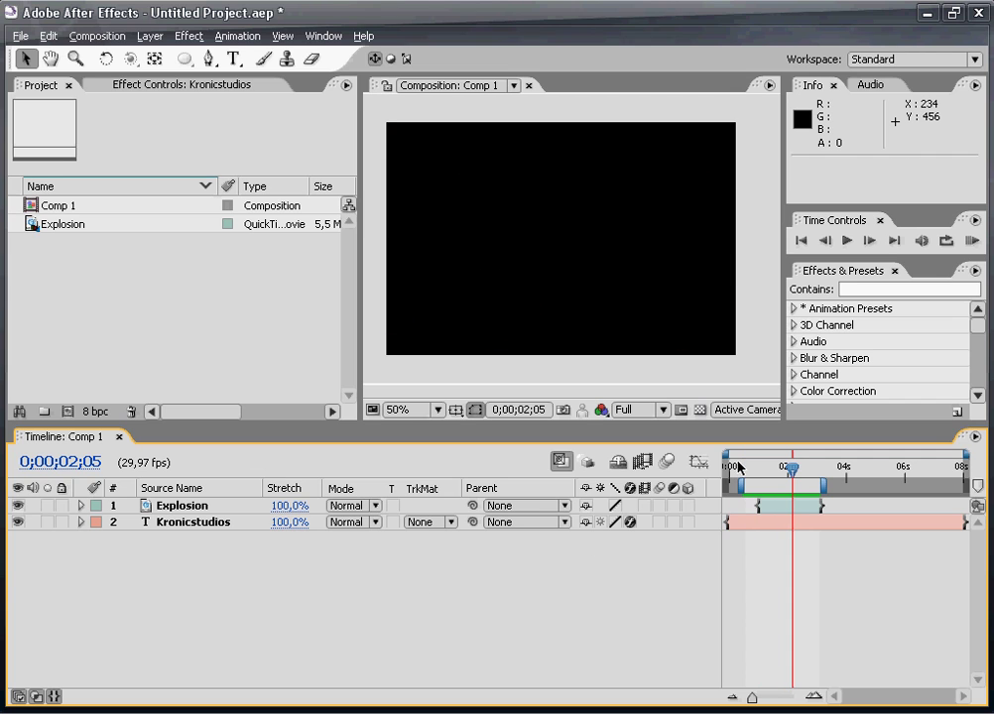
left_click_drag(750, 464, 780, 475)
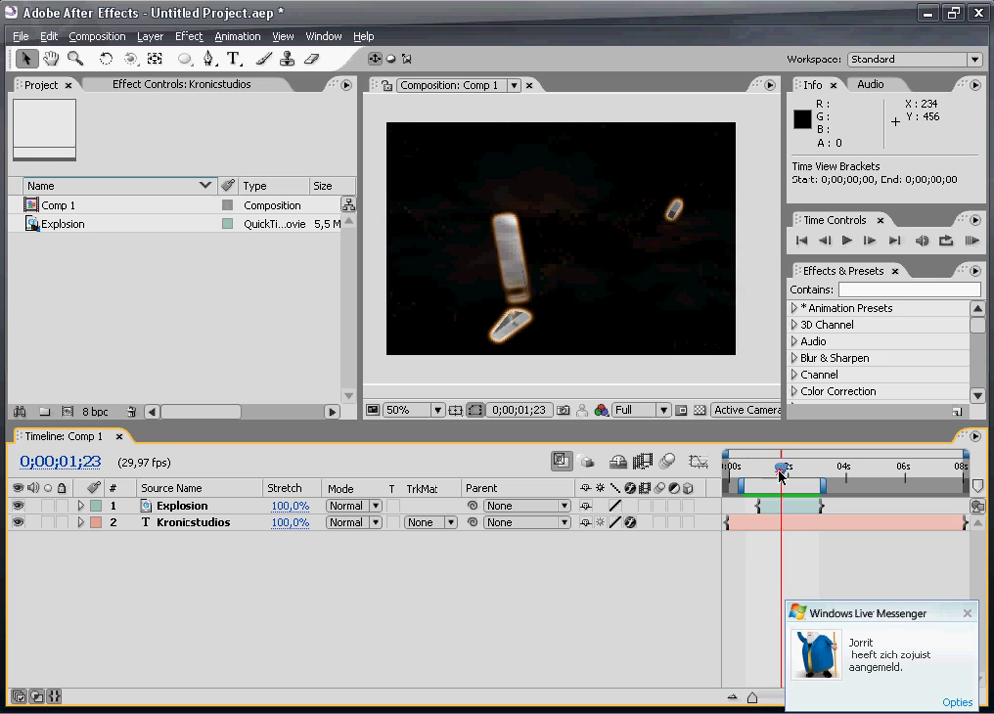
left_click(17, 506)
left_click_drag(726, 462, 770, 468)
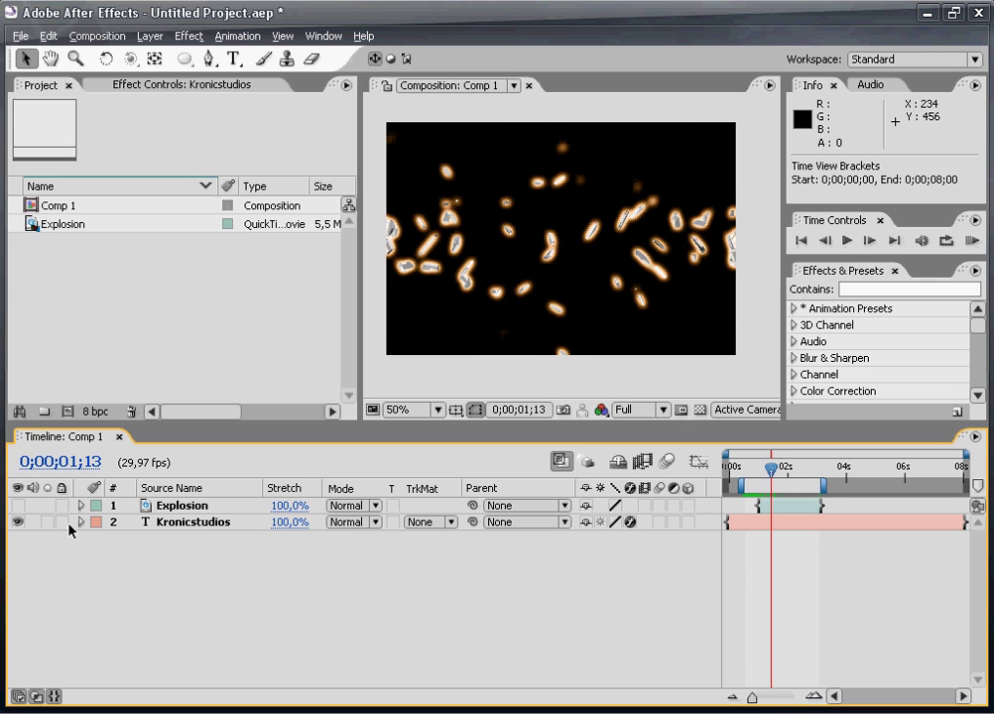
Step: Create a new 720×480, seven-second composition named 'Shatter'
left_click(97, 36)
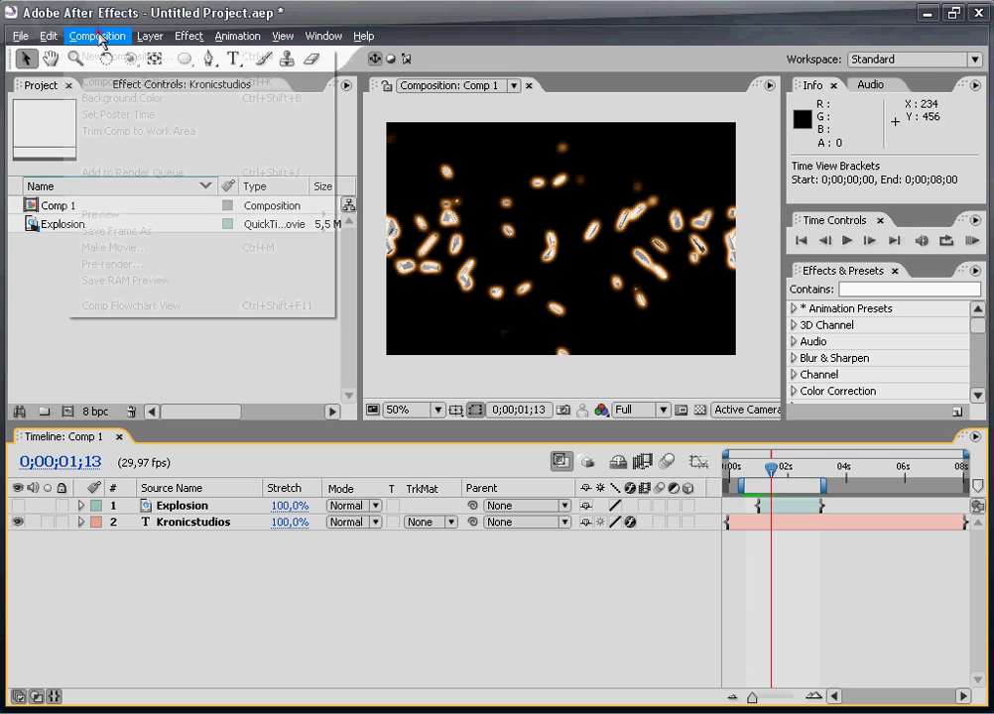
left_click(103, 61)
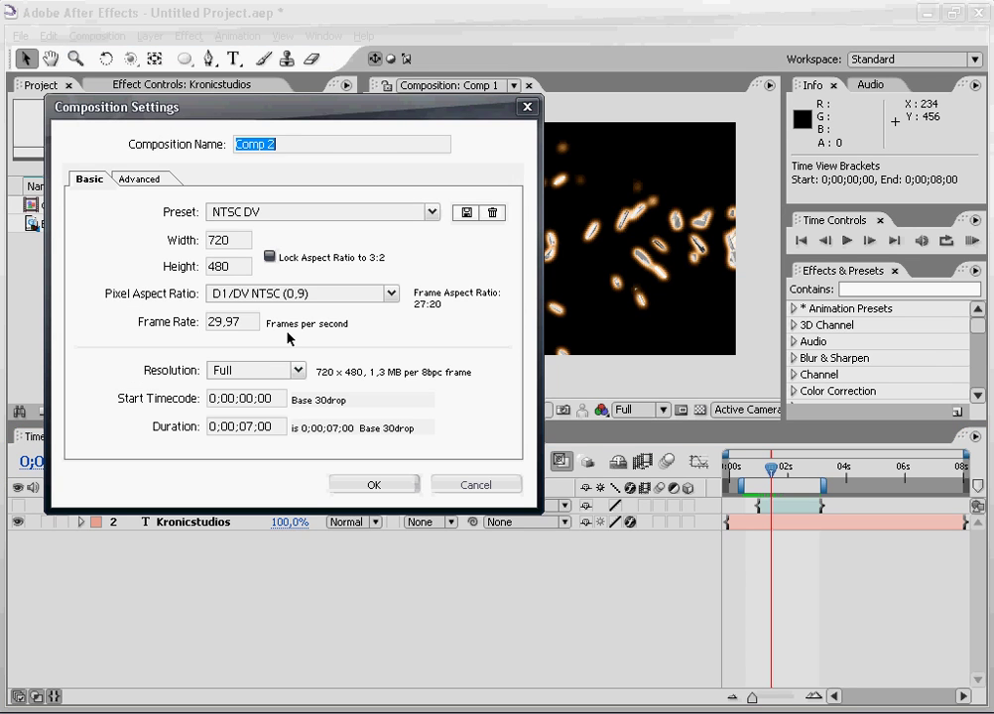
type("Shatter")
key("Return")
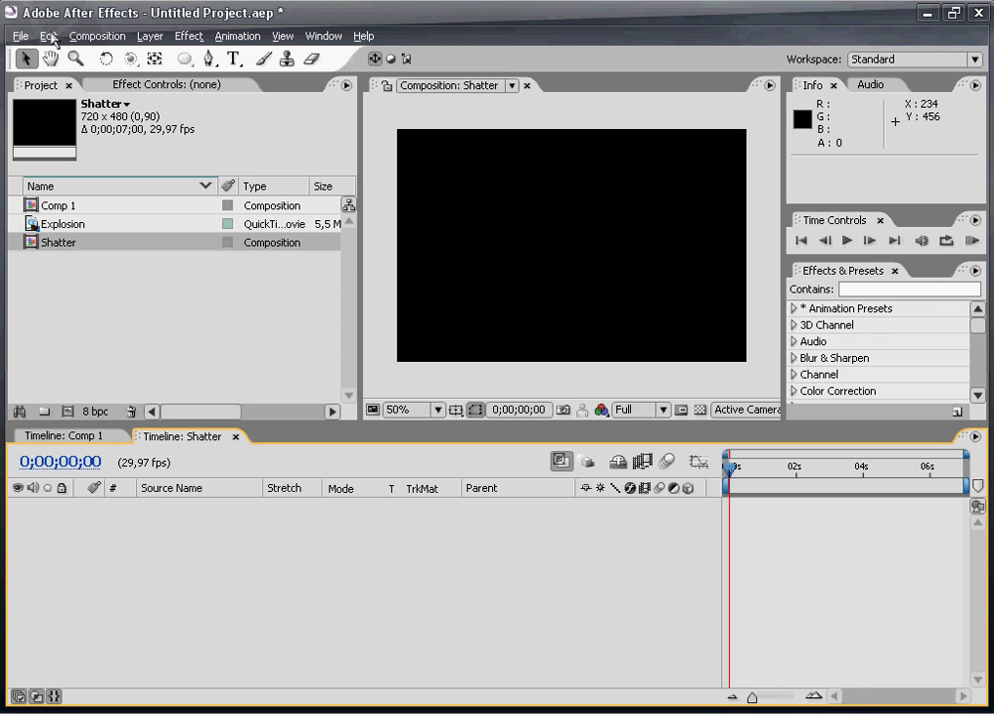
Step: Type 'KRONIC STUDIOS' as a new text layer and drag it to the frame's centre
left_click(233, 58)
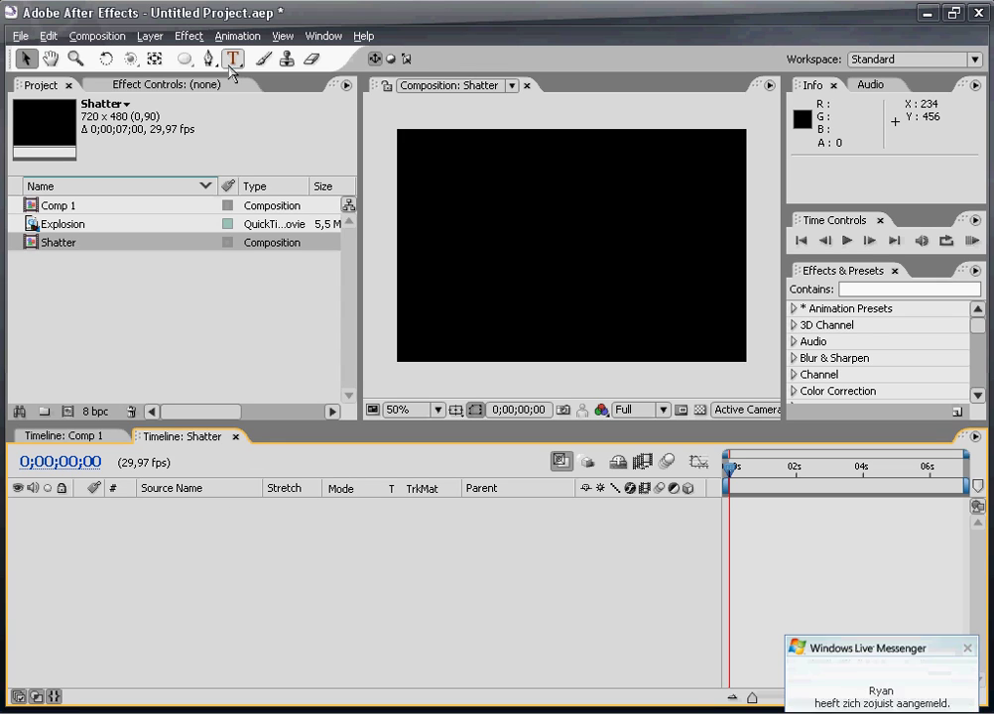
left_click(438, 244)
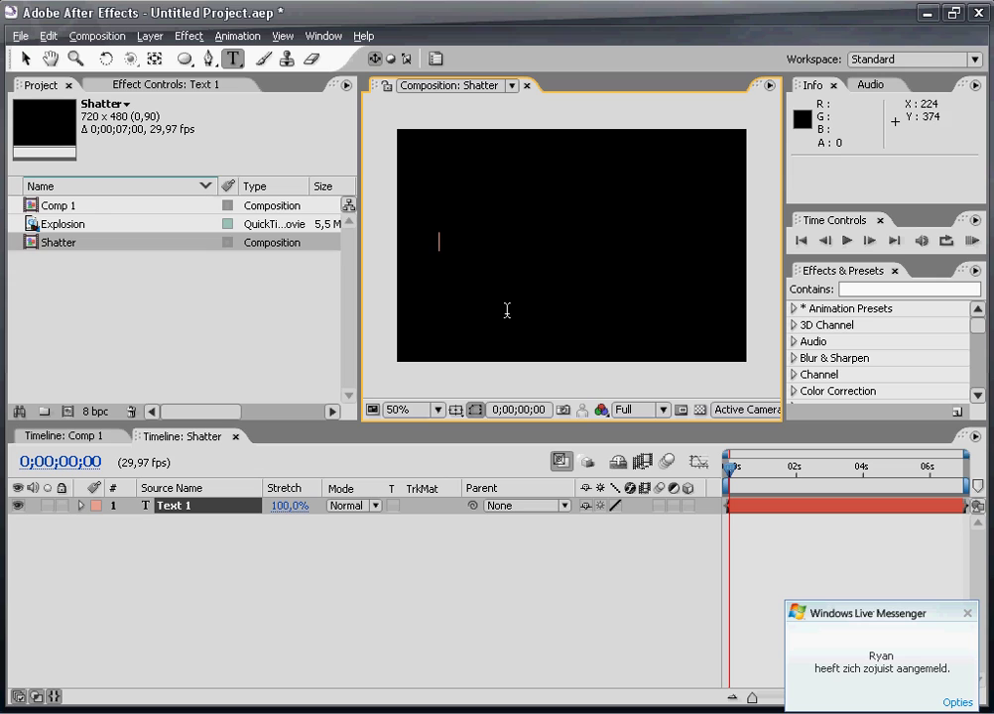
type("KRONIC STUDIOS")
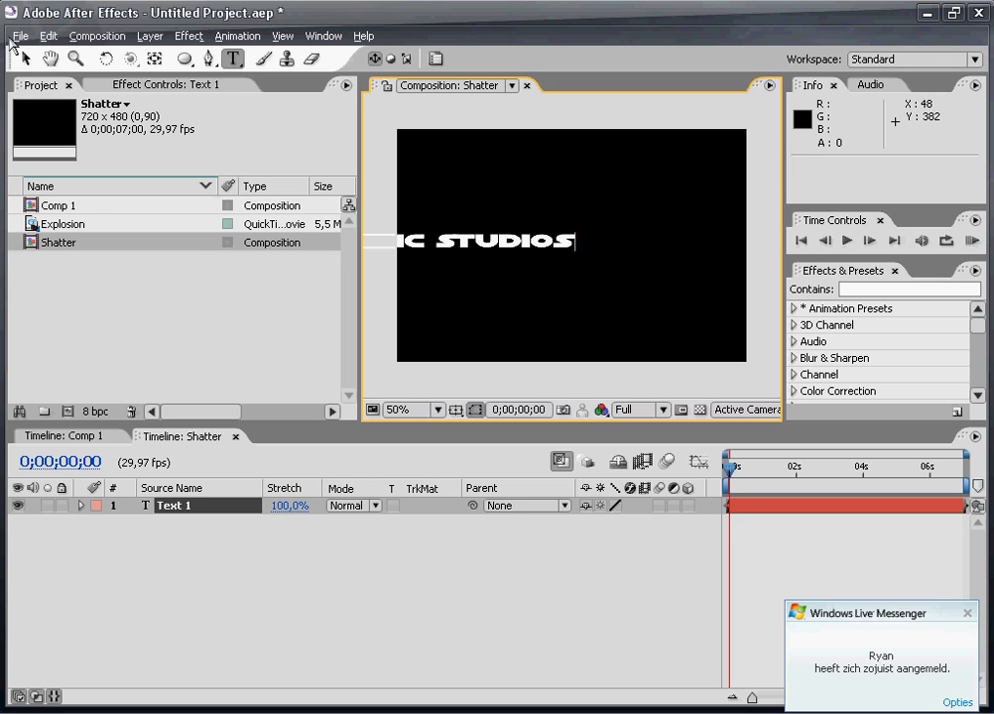
left_click(26, 58)
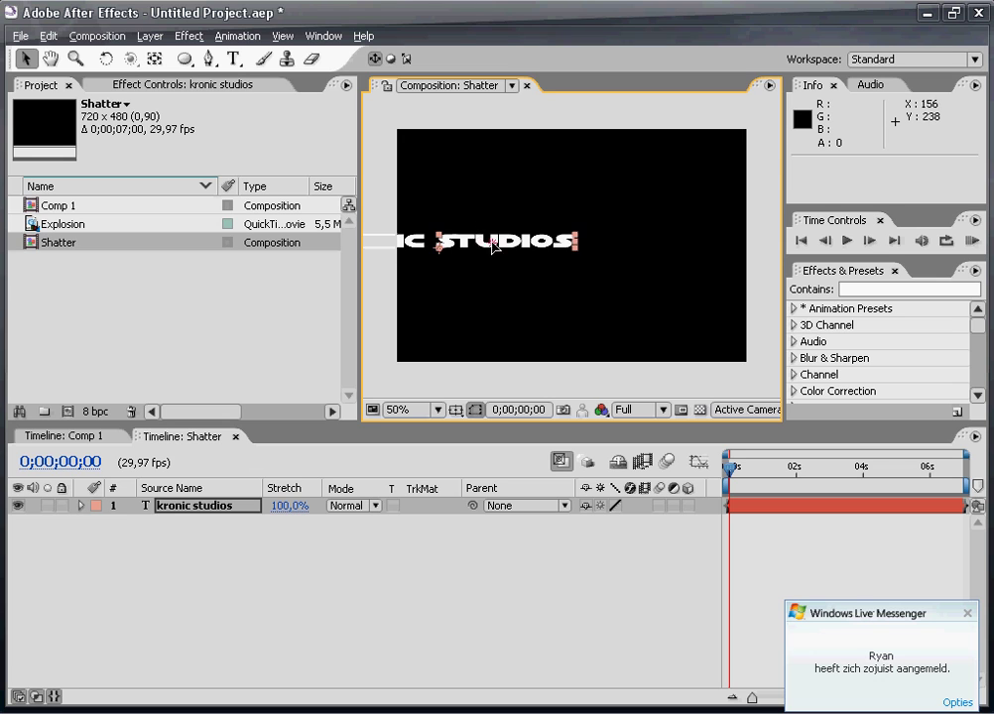
left_click_drag(493, 245, 591, 249)
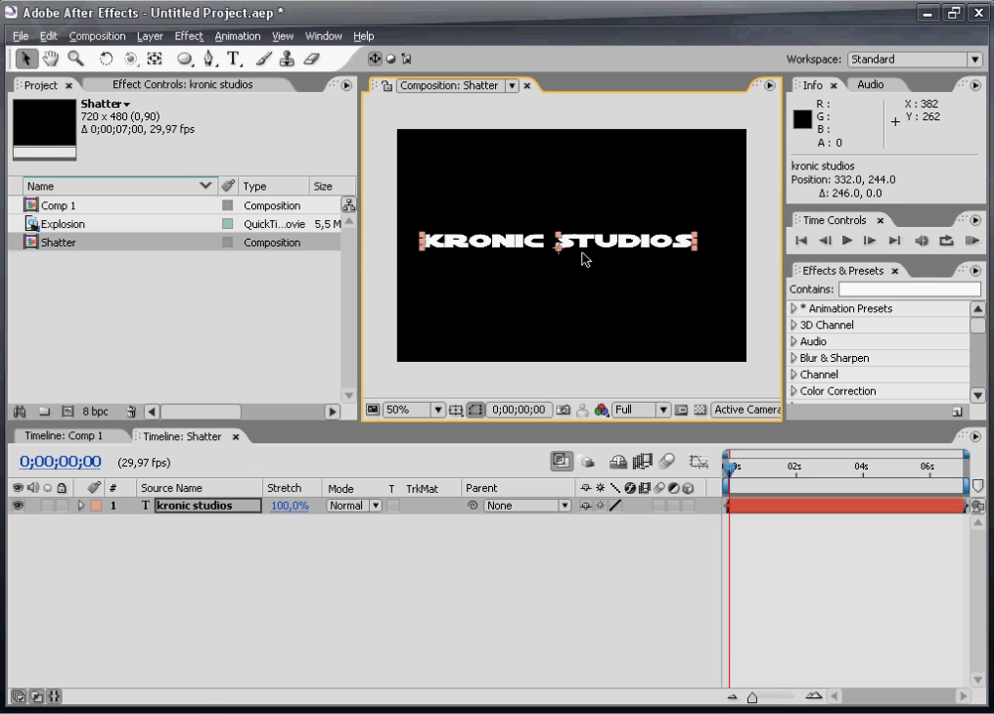
left_click(160, 543)
Step: Apply Effect > Simulation > Shatter to the kronic studios layer and scrub to preview the break
right_click(231, 506)
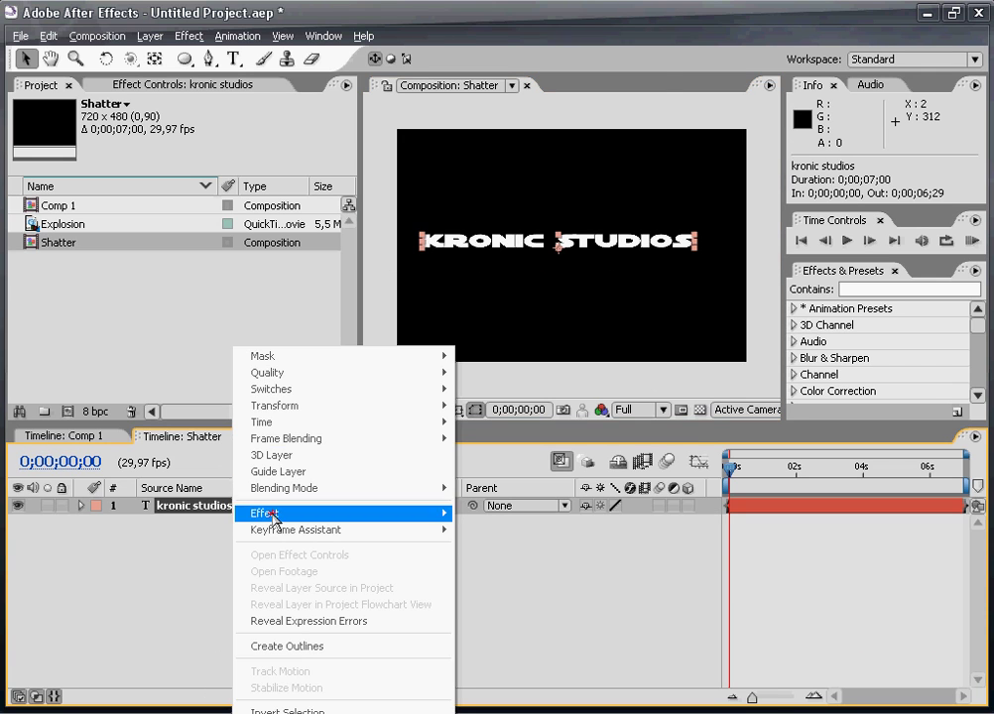
mouse_move(273, 516)
mouse_move(557, 383)
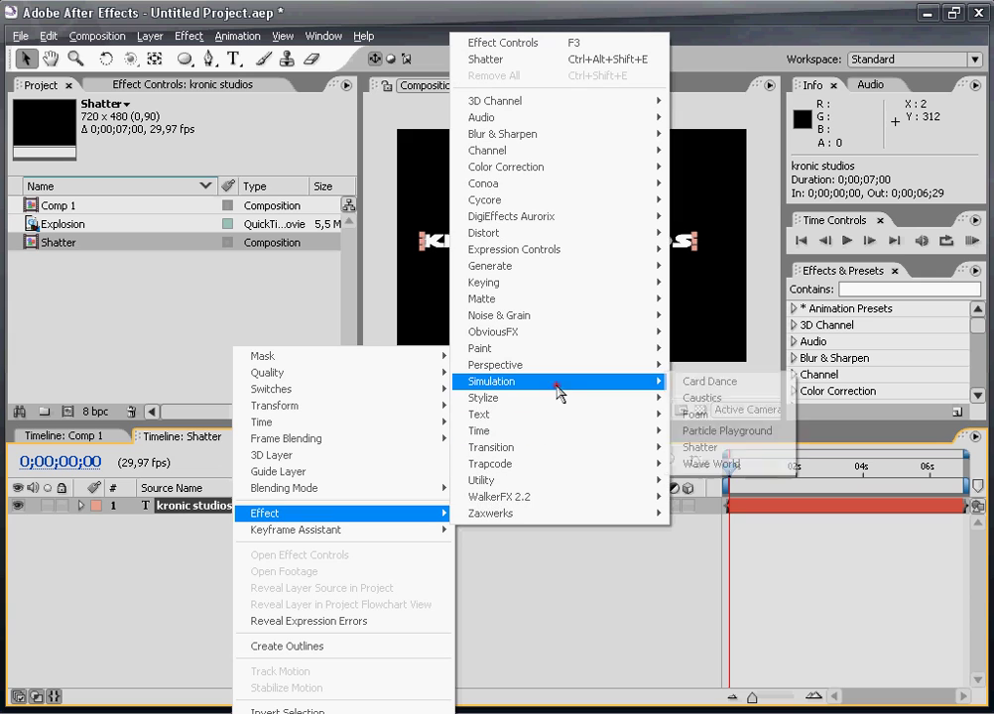
left_click(713, 452)
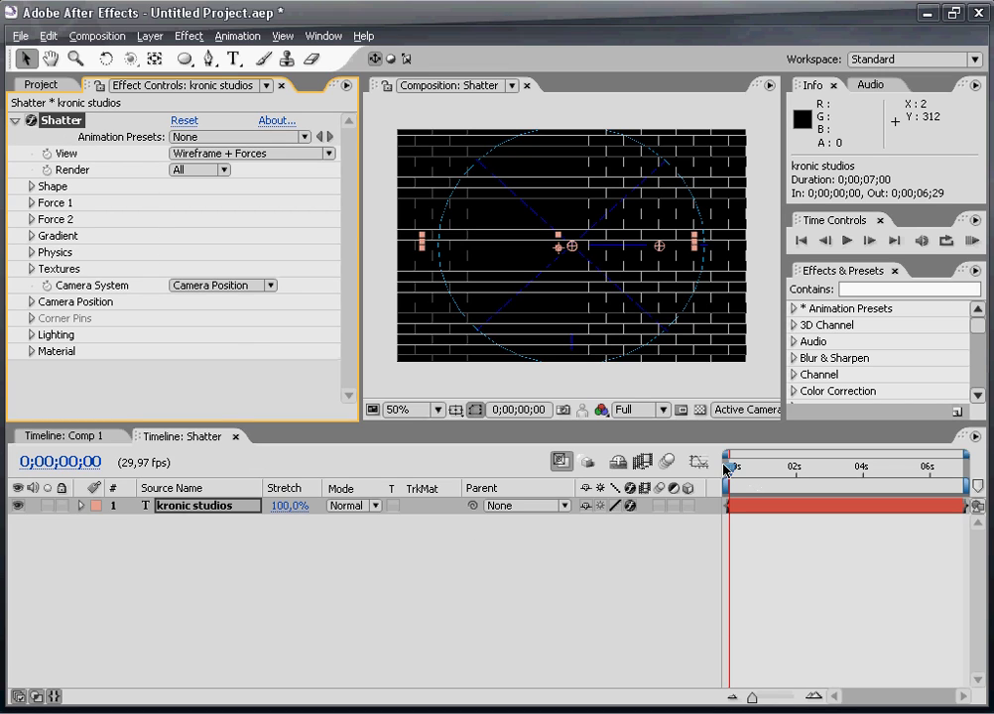
left_click_drag(730, 462, 740, 466)
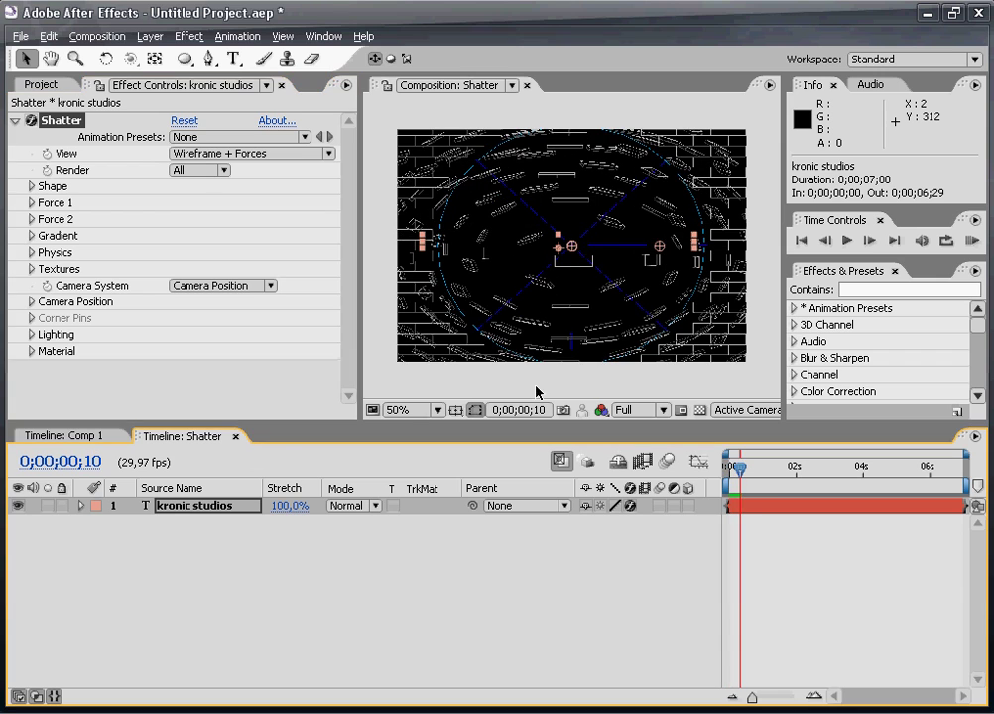
Step: Switch the Shatter View from Wireframe + Forces to Rendered
left_click(192, 157)
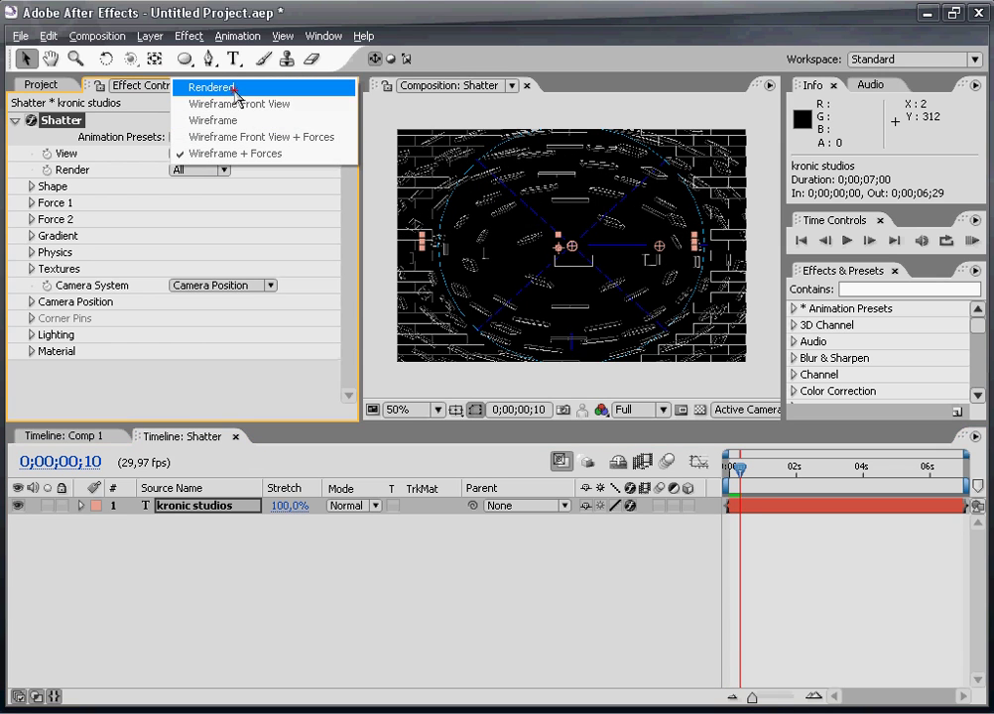
left_click(207, 89)
scroll(486, 321, "up", 2)
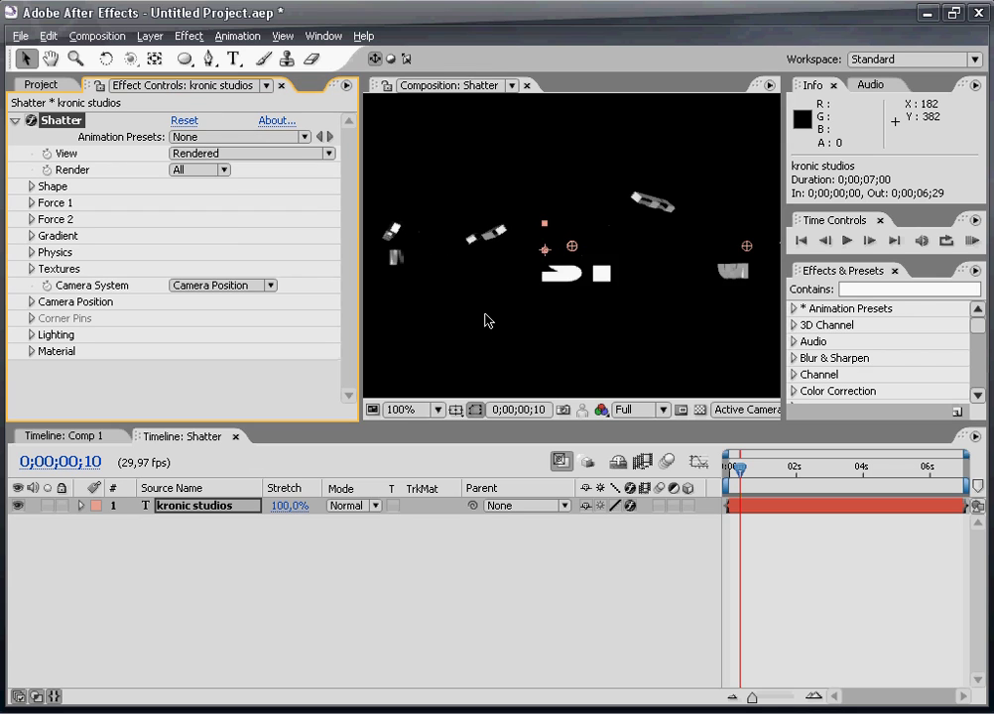
scroll(485, 318, "down", 2)
scroll(485, 319, "up", 1)
scroll(491, 317, "down", 1)
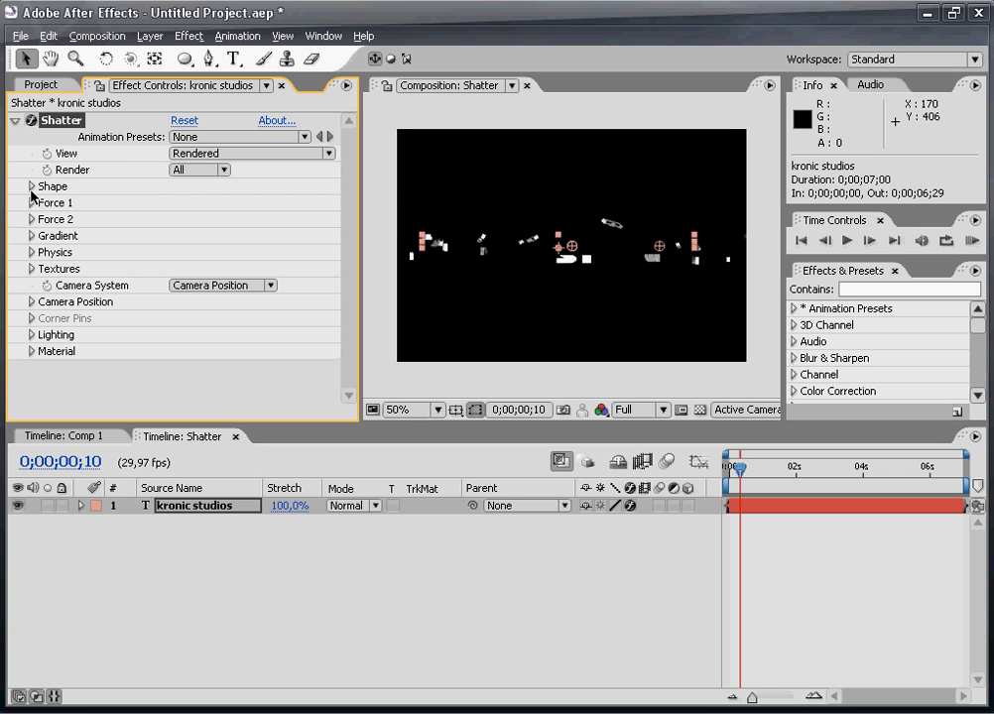
Step: Set Shatter's Shape to the Glass pattern, Extrusion Depth 0,10 and Repetitions 30, viewing at 100%
left_click(31, 186)
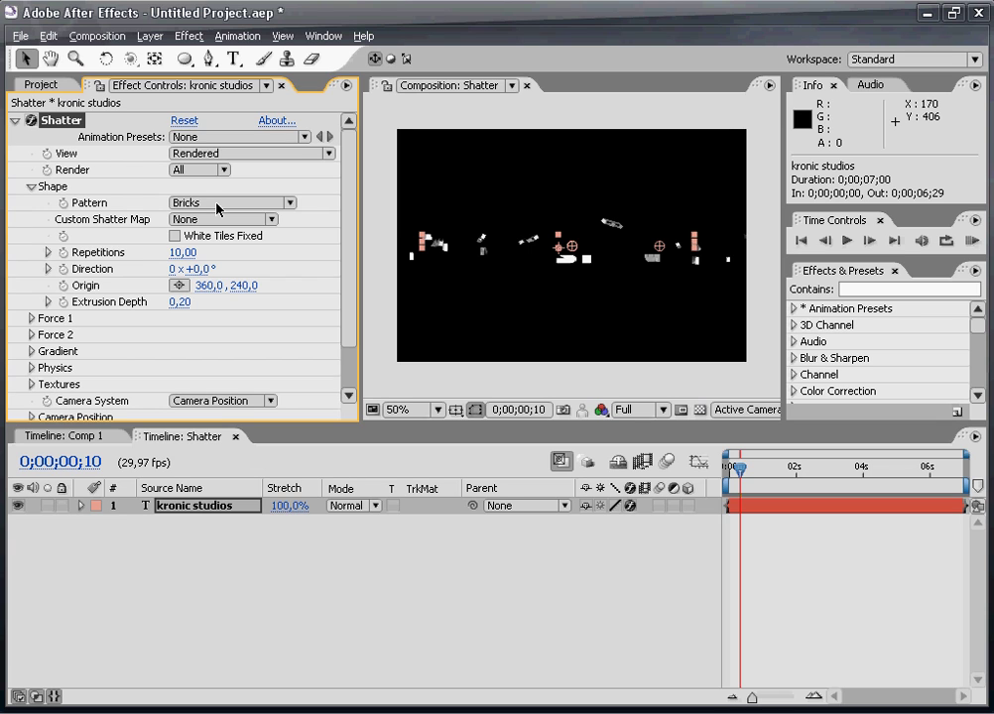
left_click(218, 204)
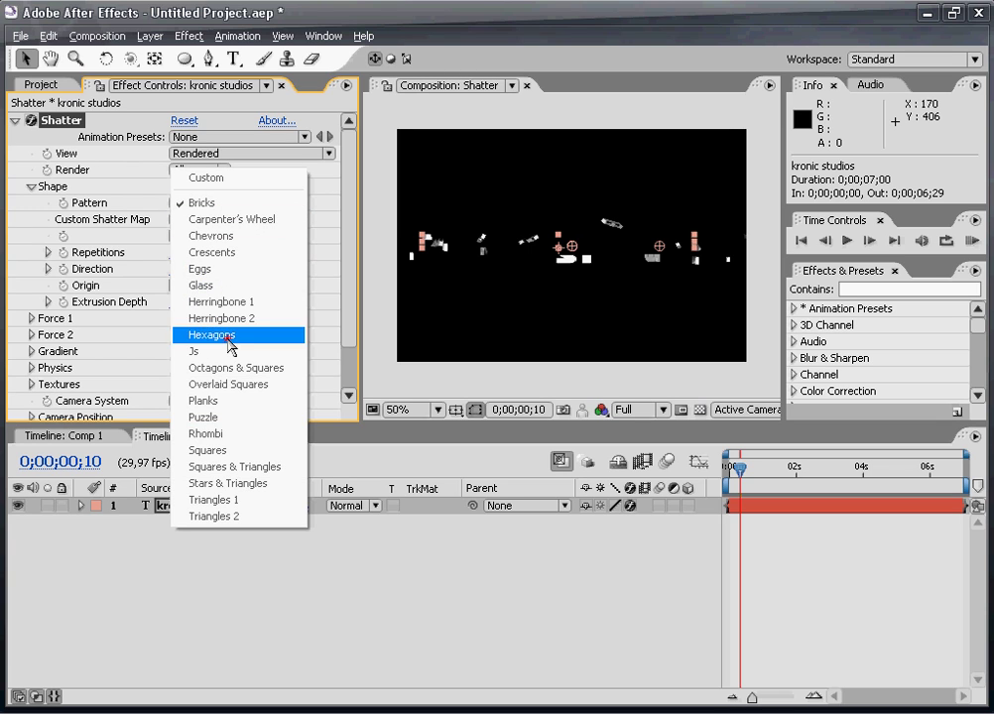
left_click(218, 285)
key("period")
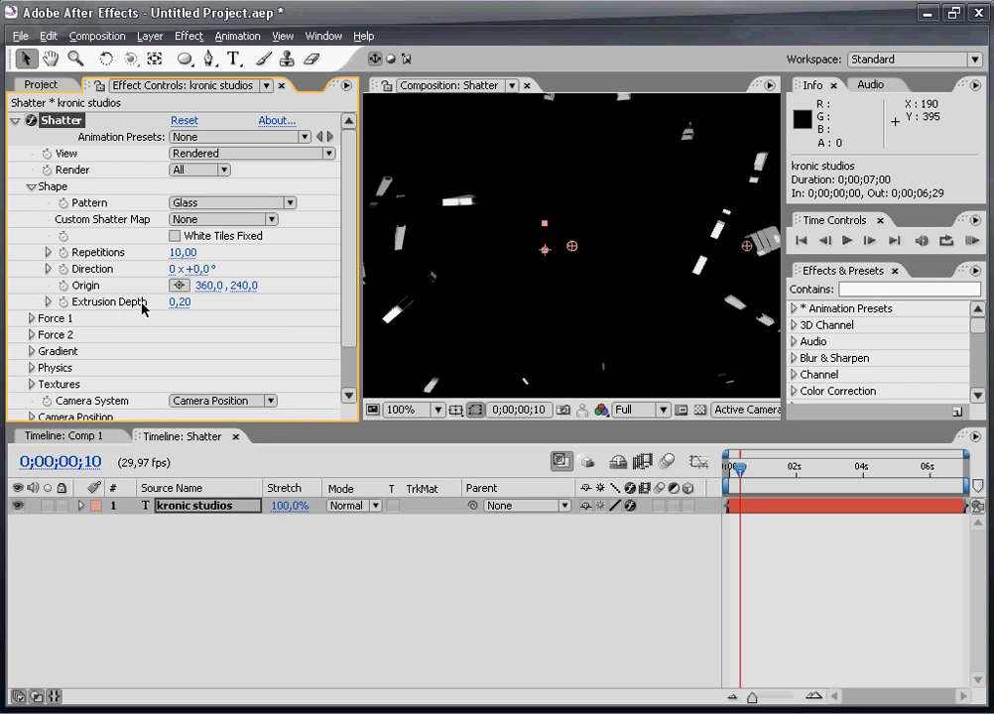
left_click(180, 303)
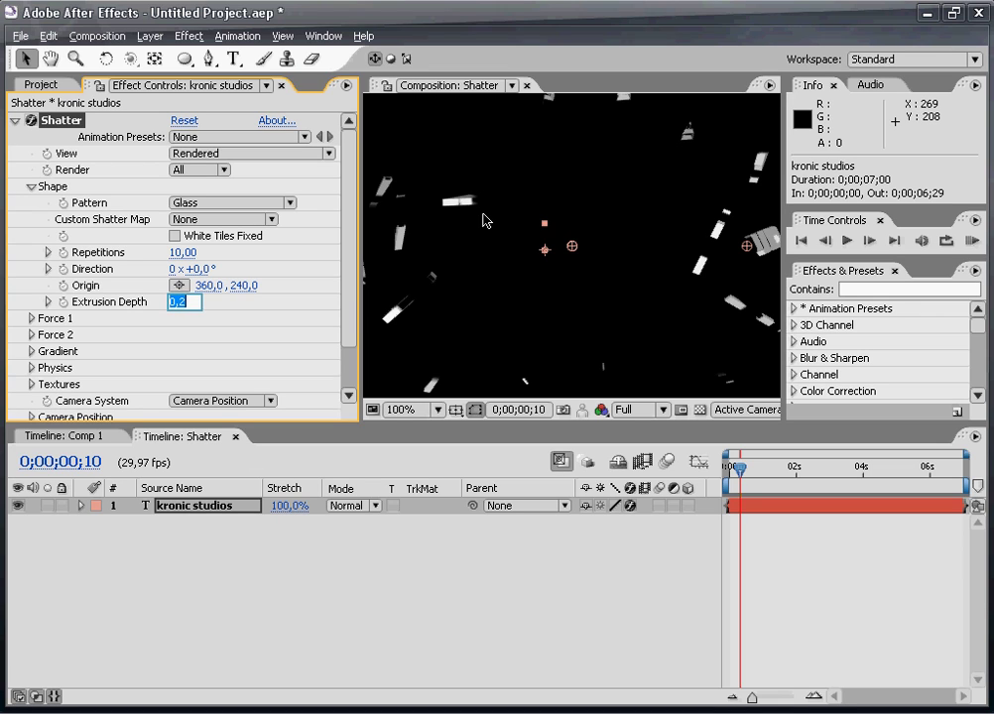
type(",1")
key("Return")
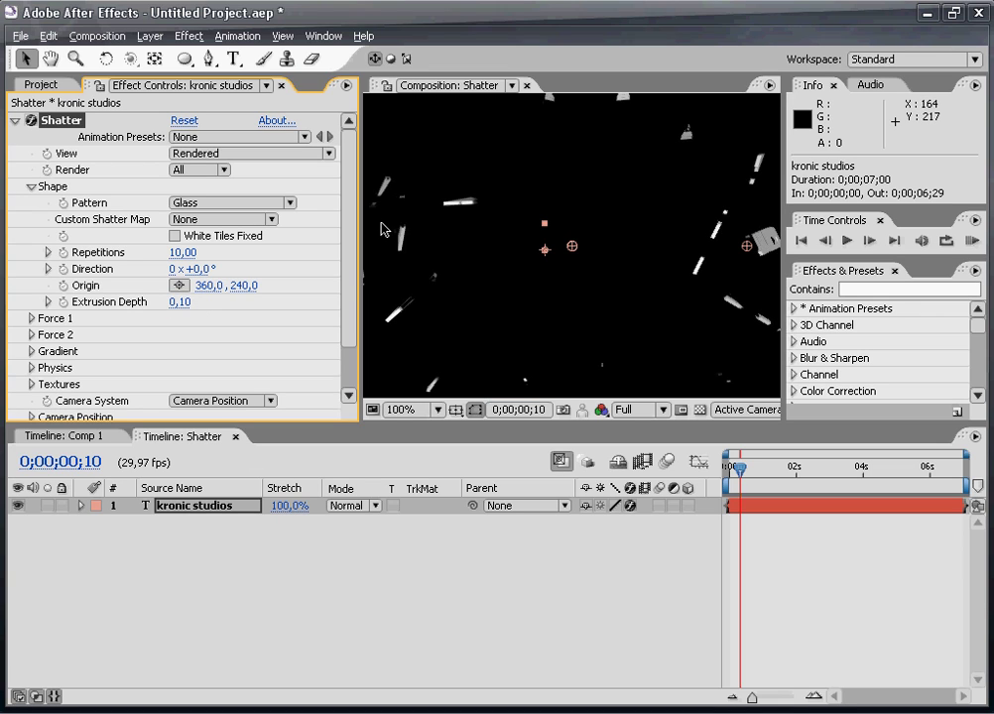
left_click(184, 254)
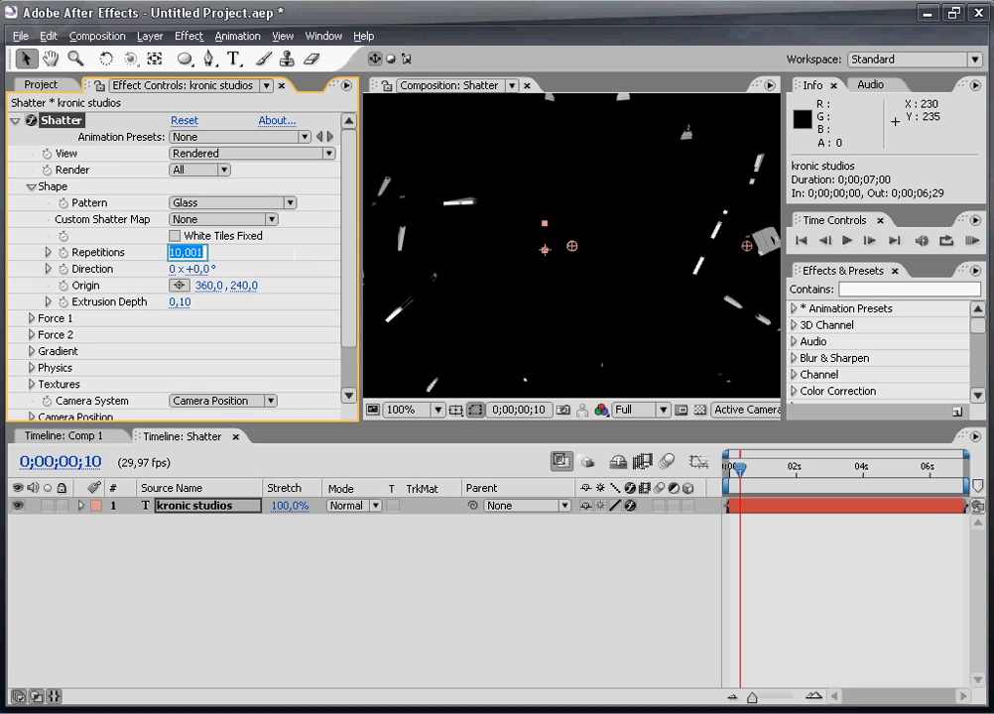
type("30")
key("Return")
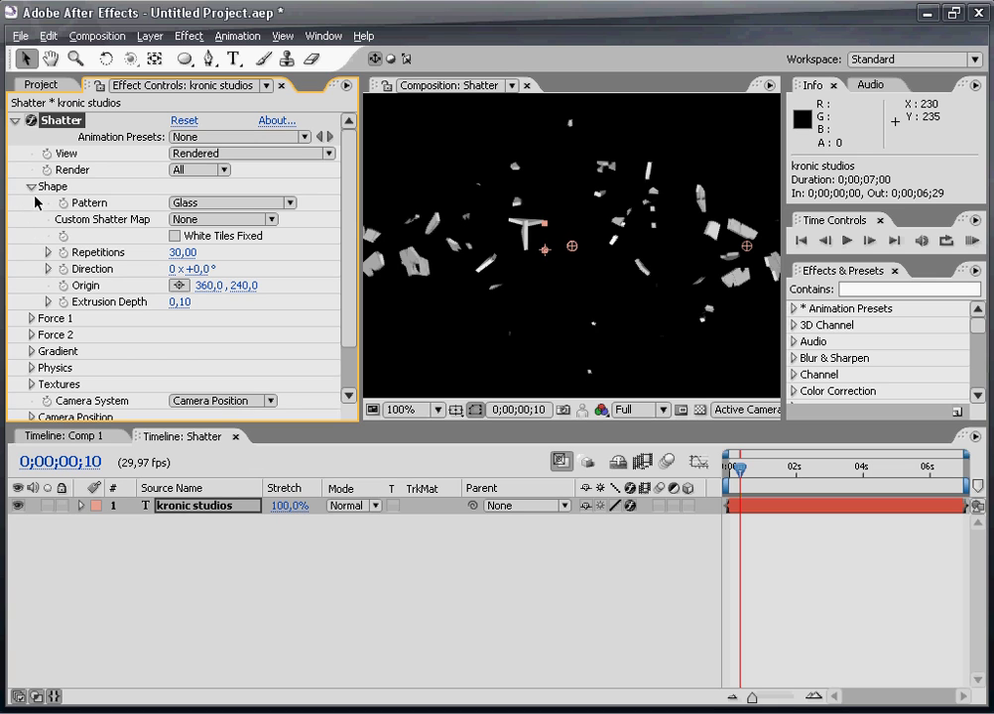
Step: Drag Force 1's Radius down to 0 and move later in time to confirm the text stays intact
left_click(29, 186)
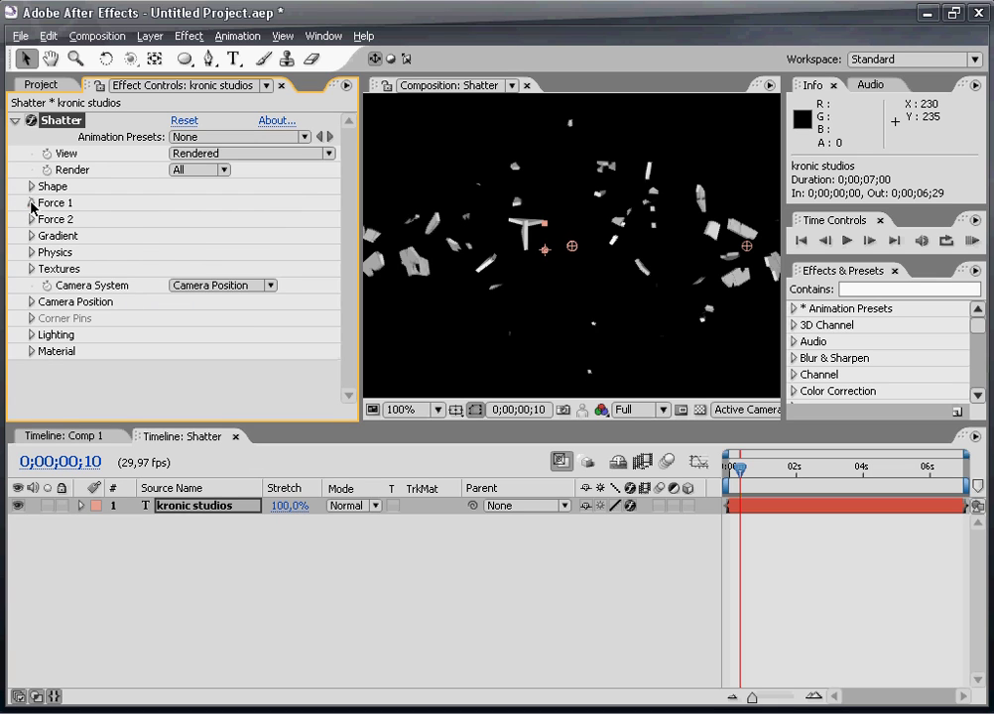
left_click(31, 202)
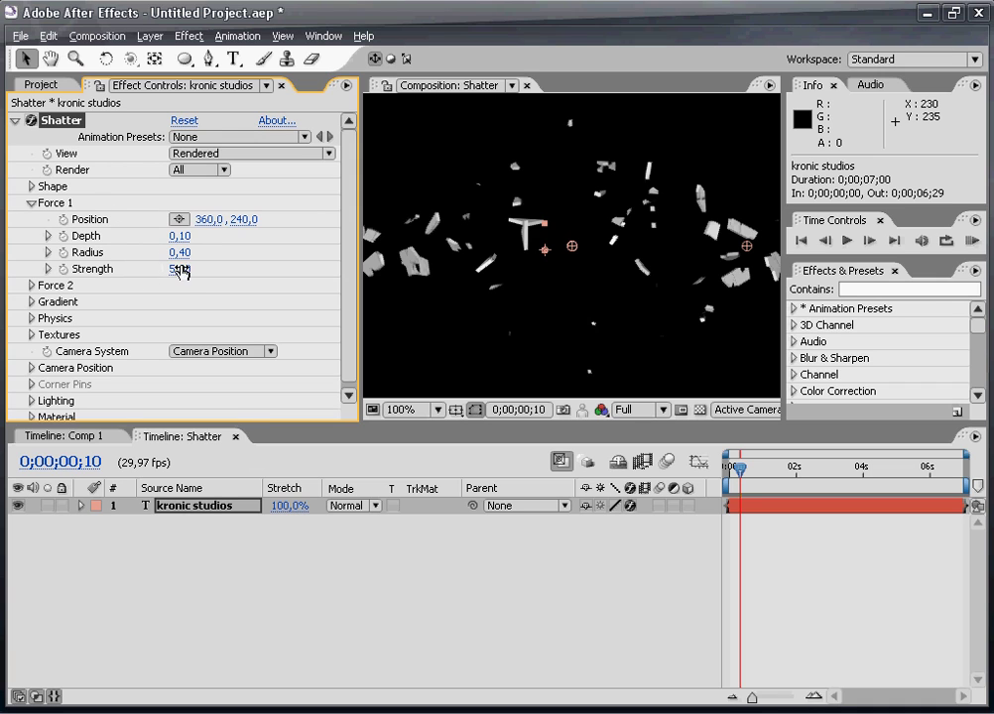
left_click_drag(178, 251, 114, 256)
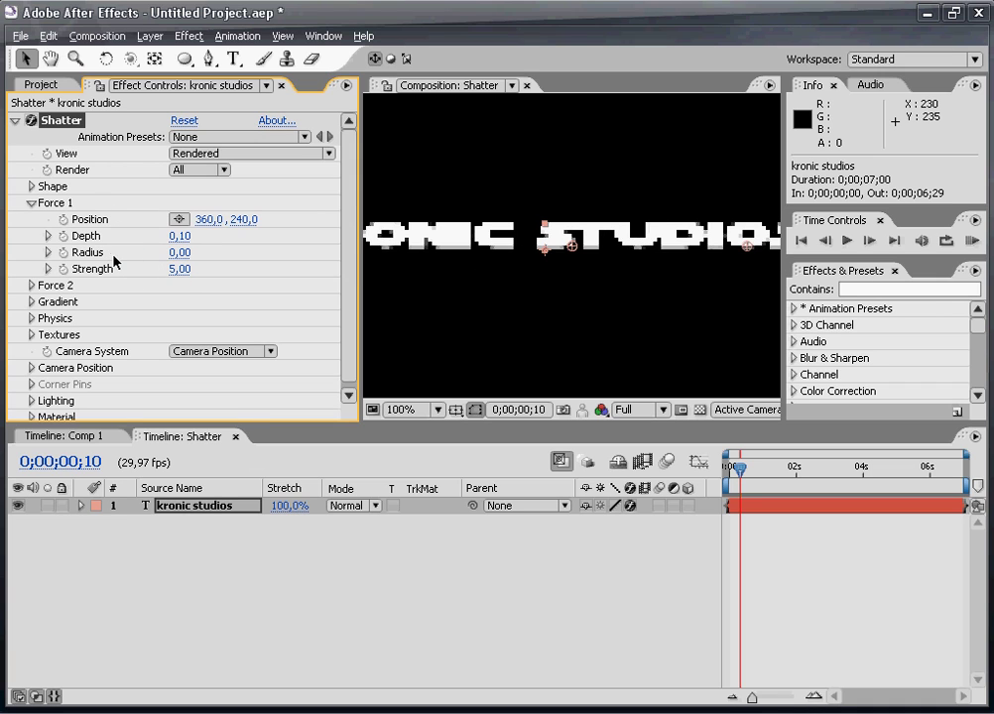
left_click_drag(186, 252, 163, 260)
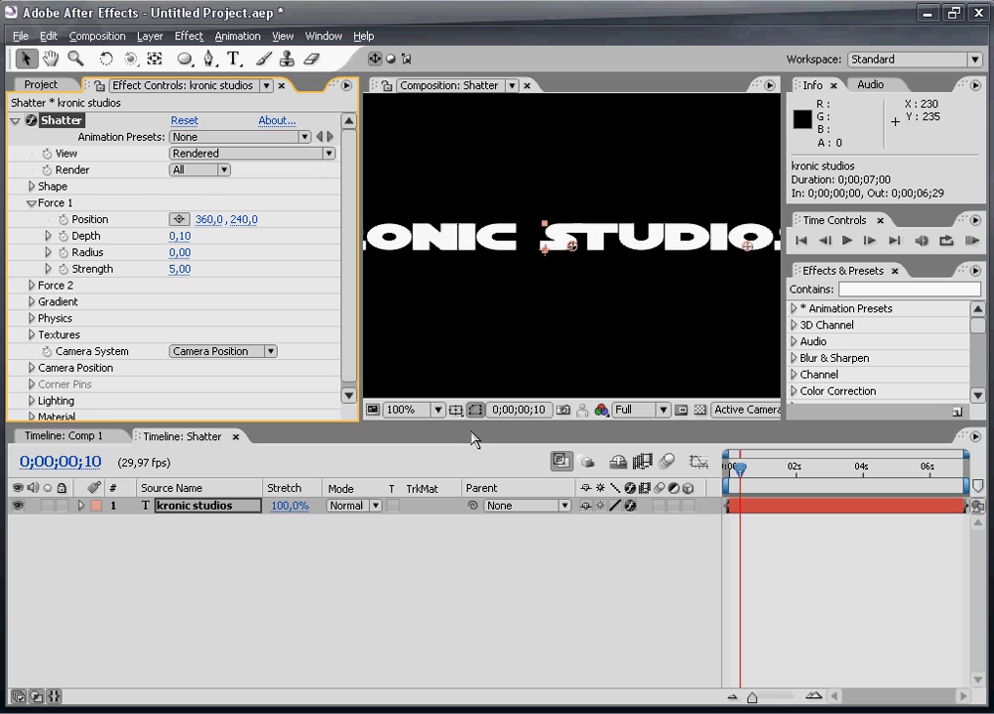
left_click_drag(739, 467, 765, 467)
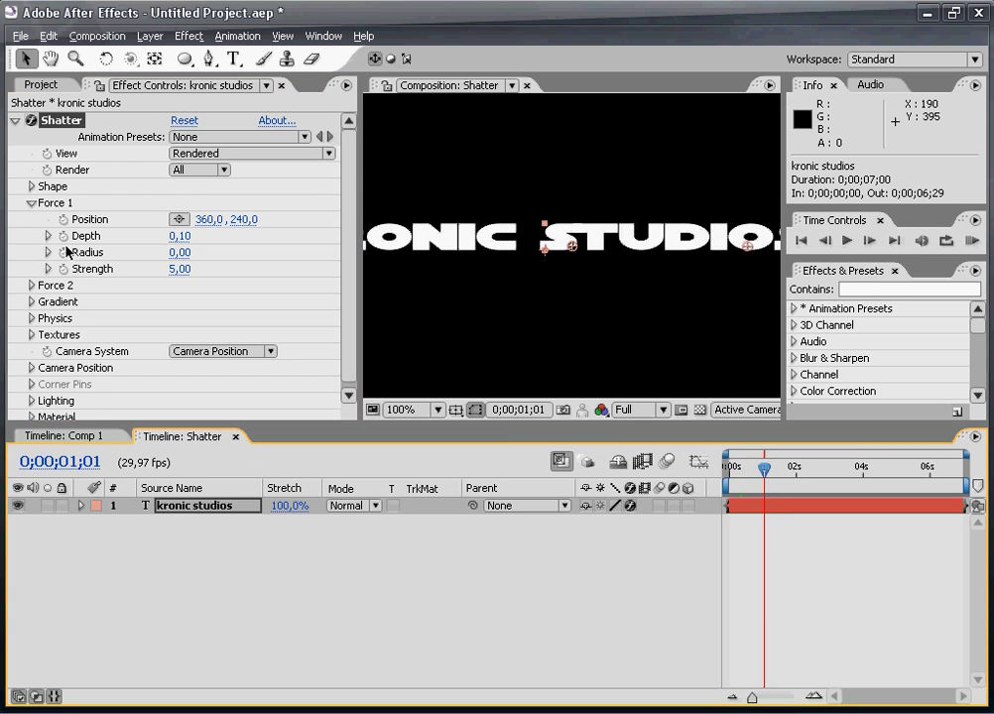
Step: Keyframe Force 1 Radius at 0 on 0;00;01;01 and 3 on 0;00;01;08
left_click(64, 252)
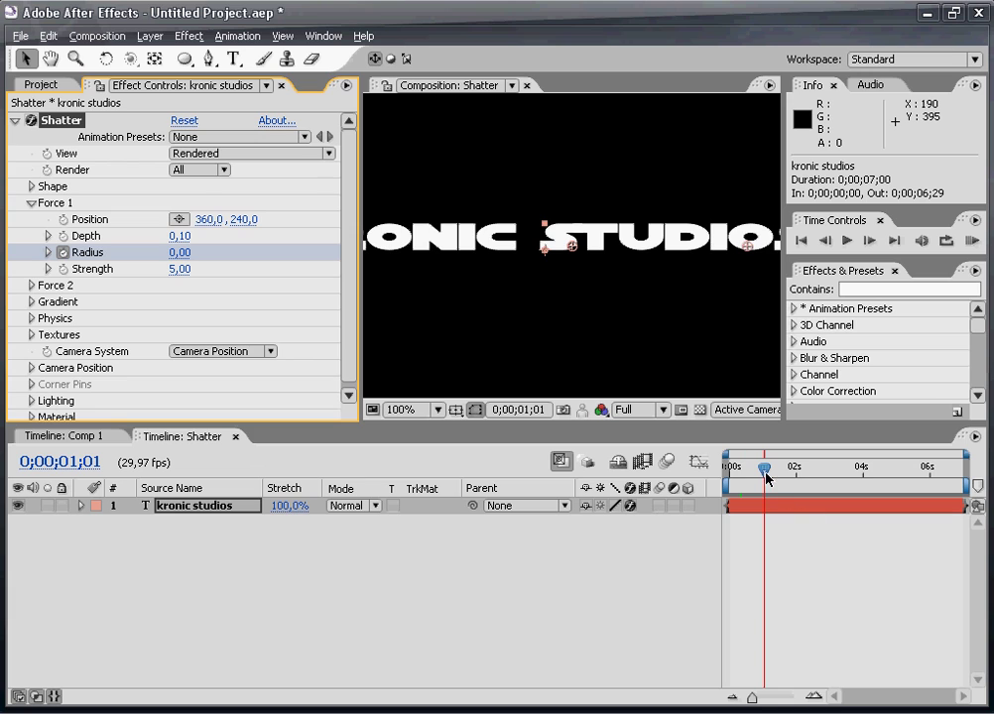
left_click_drag(767, 478, 772, 479)
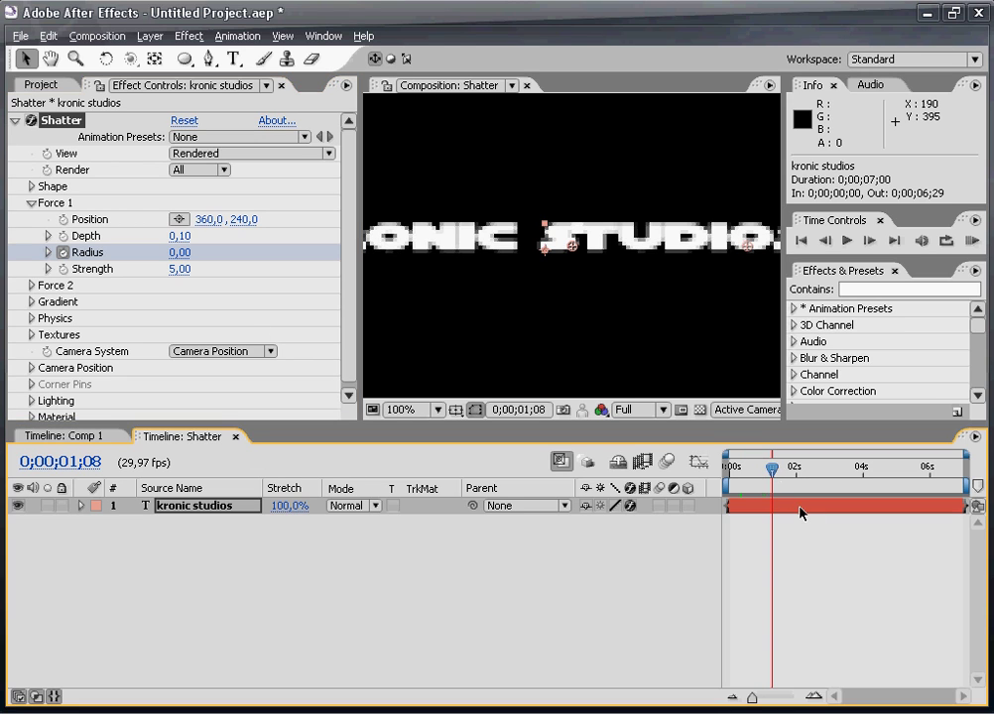
left_click_drag(168, 254, 100, 254)
left_click(180, 255)
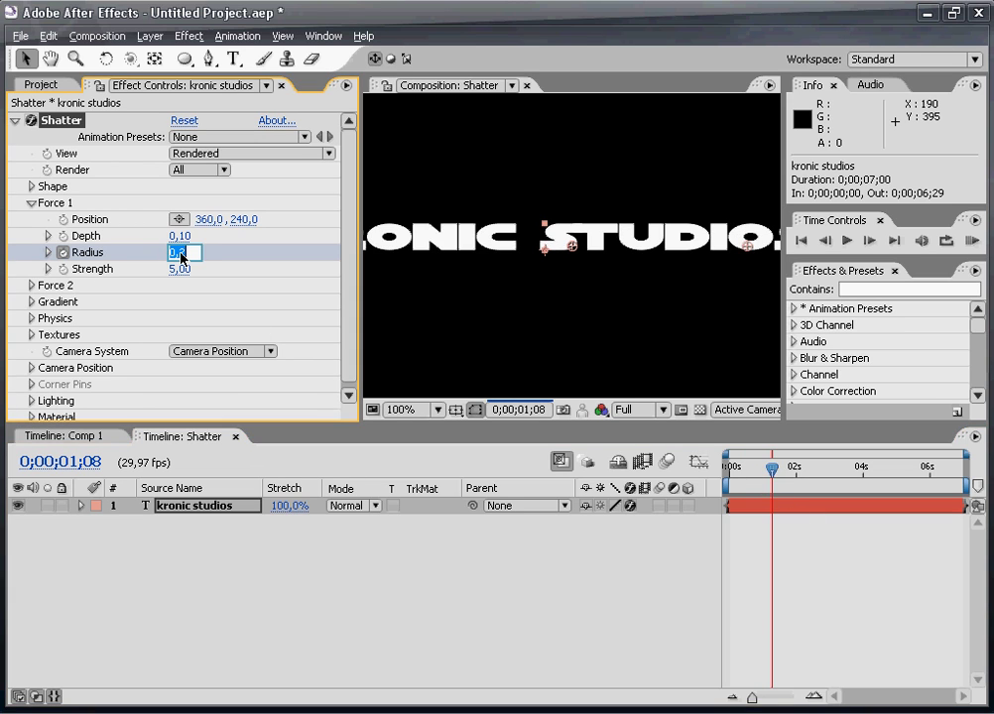
type("3")
key("Return")
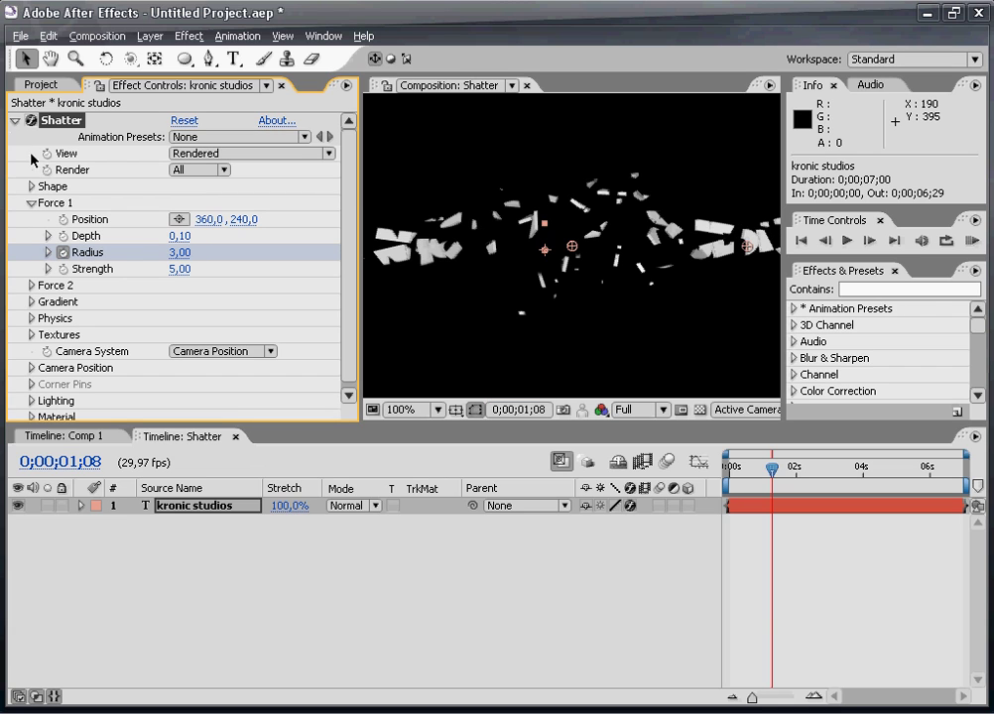
left_click(33, 203)
mouse_move(775, 470)
left_mouse_down()
mouse_move(756, 477)
mouse_move(794, 477)
mouse_move(778, 476)
left_mouse_up()
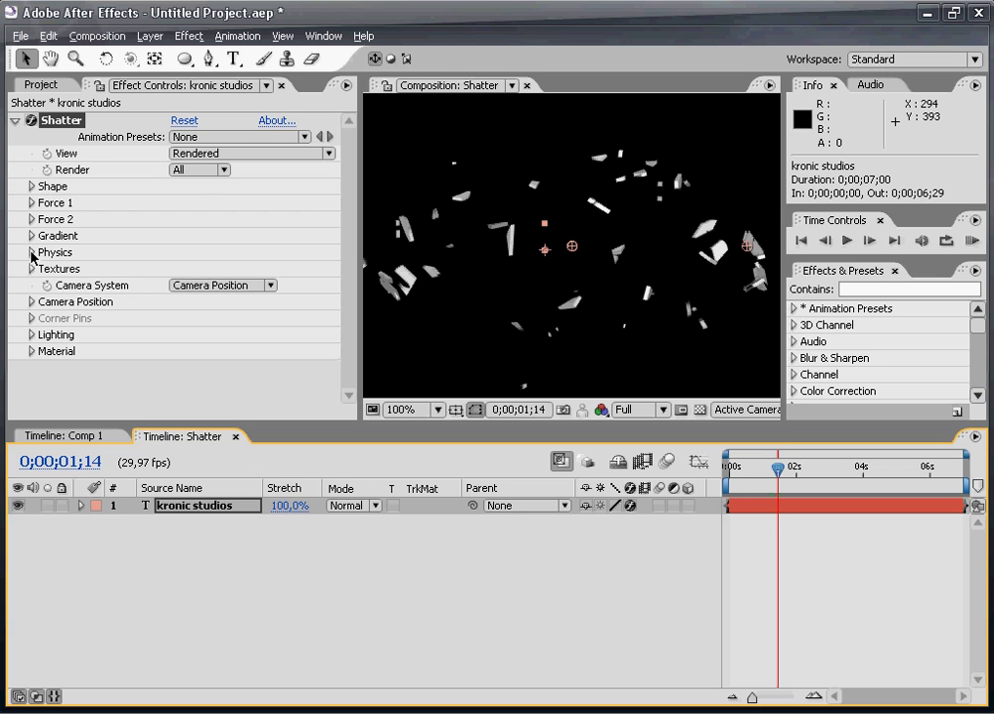
Step: Expand Shatter's Physics and set Gravity Inclination to 90
left_click(31, 253)
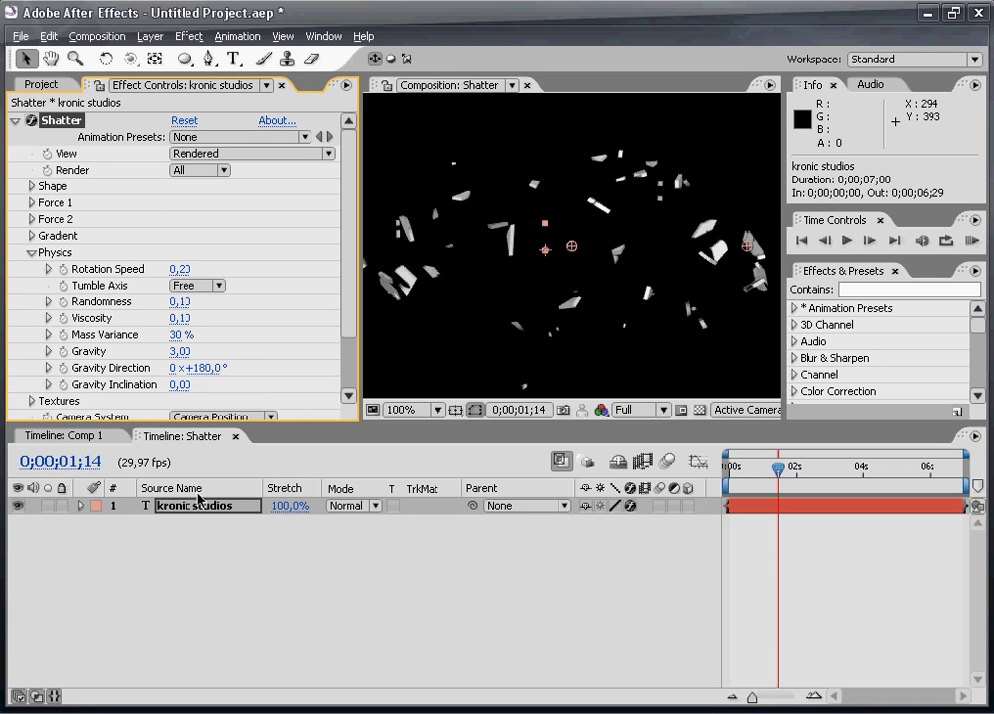
key("u")
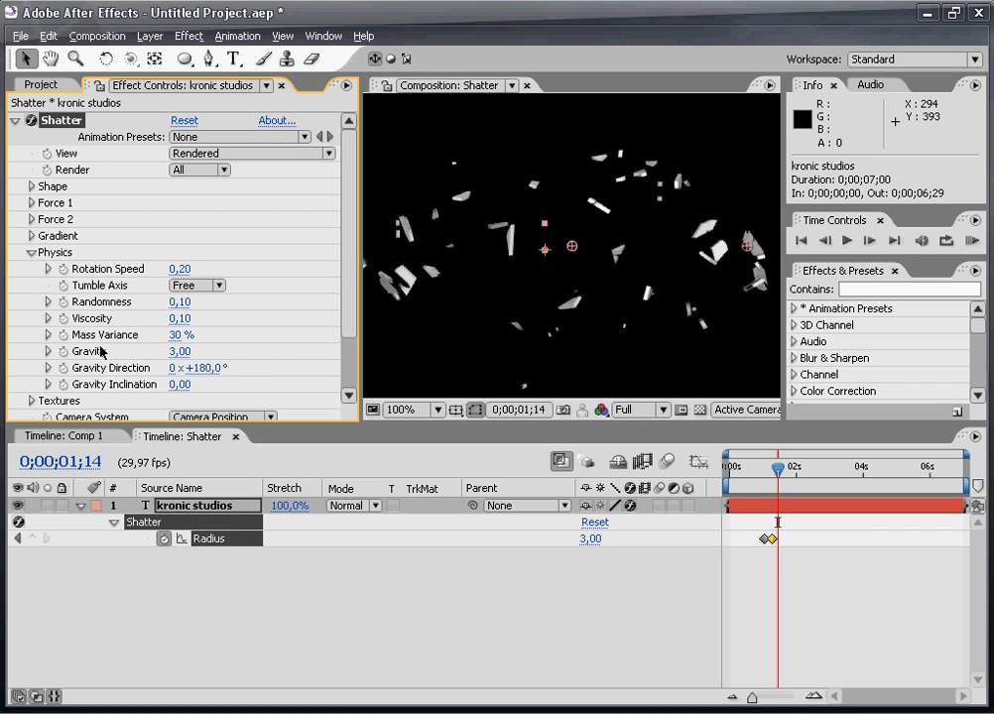
left_click(189, 351)
left_click_drag(188, 351, 195, 358)
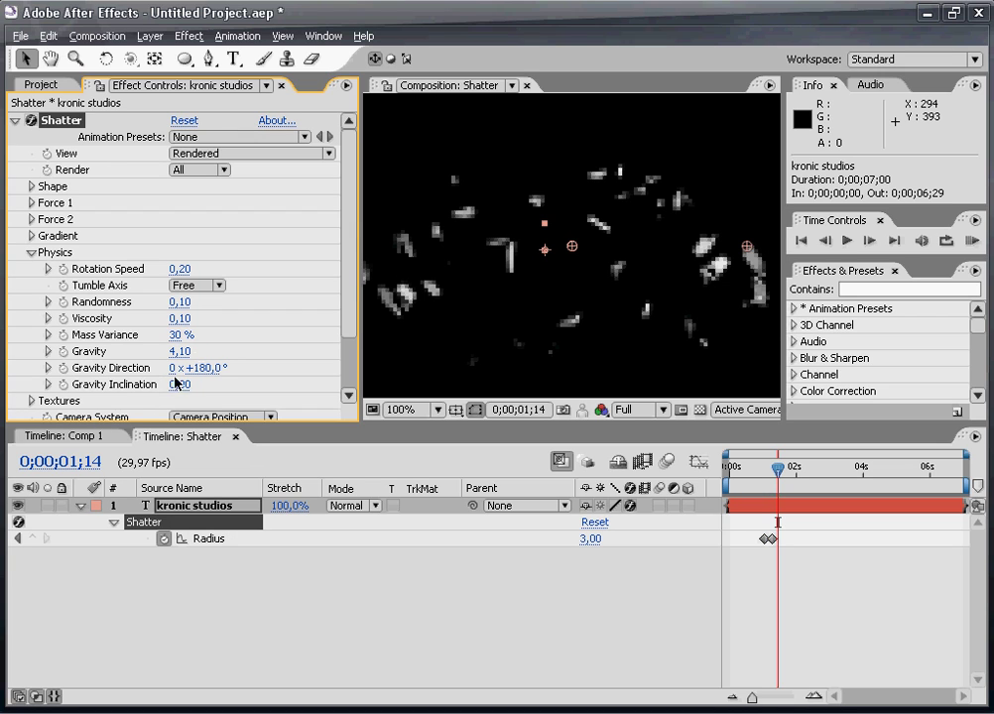
key("ctrl+z")
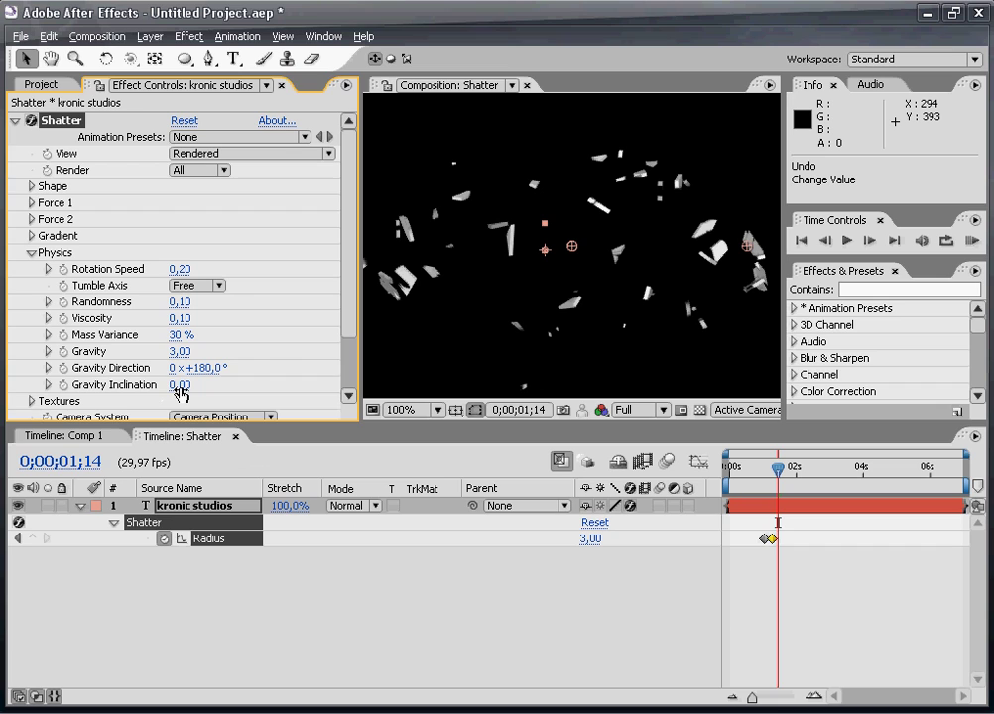
left_click(180, 384)
key("Return")
left_click(179, 385)
type("90")
key("Return")
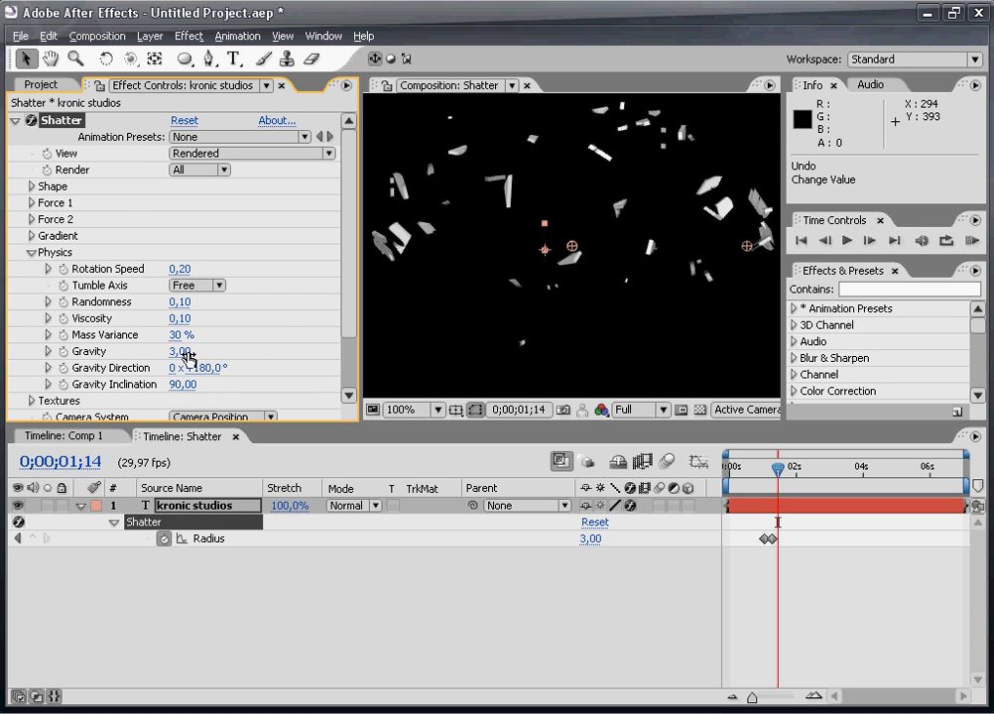
Step: Set Gravity to 14 and scrub the timeline to preview the falling shards
left_click(182, 351)
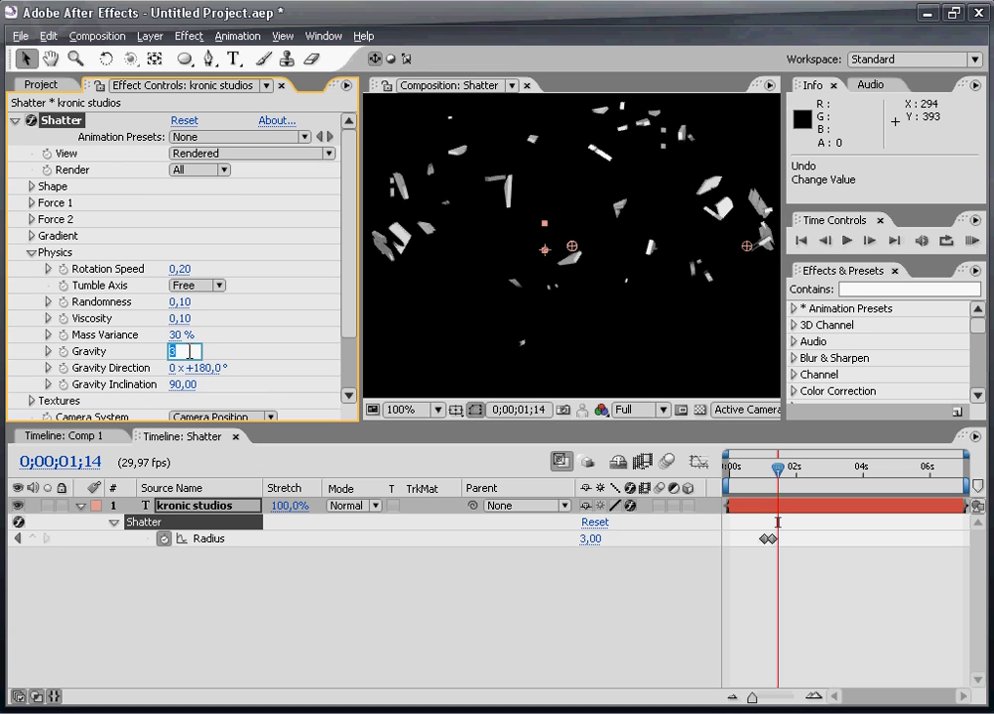
type("14")
key("Return")
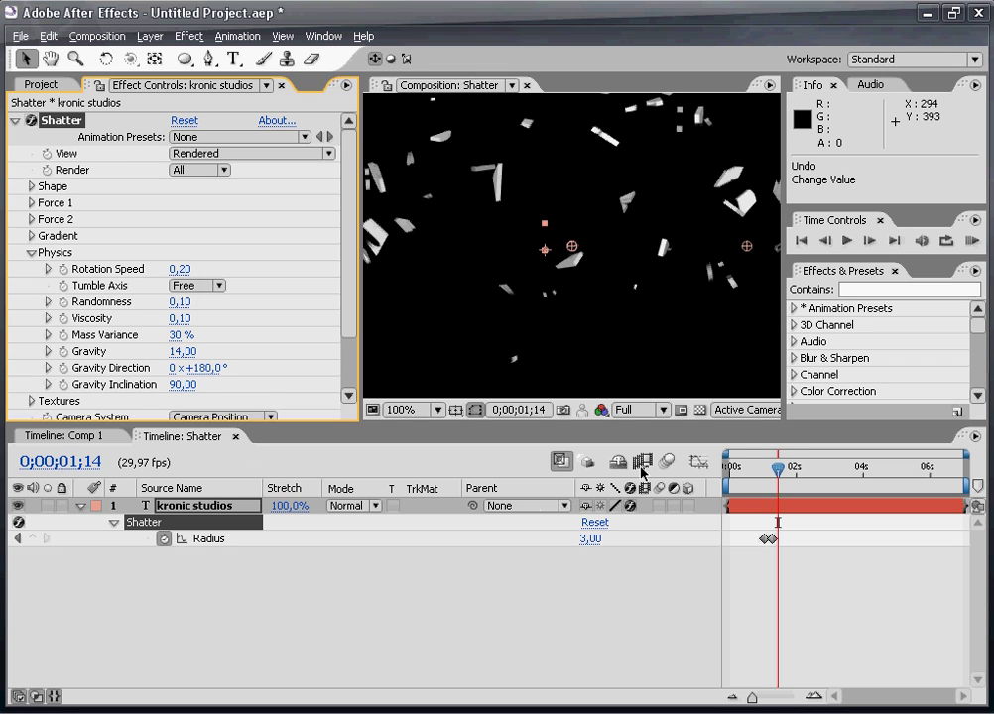
left_click(772, 467)
mouse_move(773, 467)
left_mouse_down()
mouse_move(763, 467)
mouse_move(789, 467)
left_mouse_up()
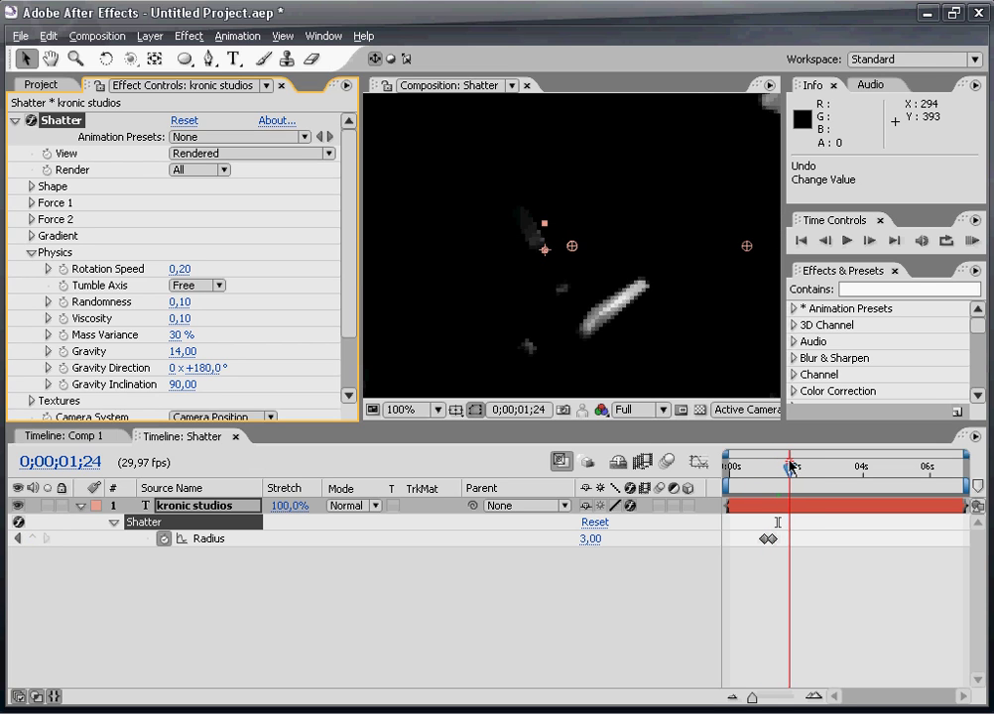
Step: Collapse the Physics, Shatter and kronic studios layer property groups
left_click(31, 252)
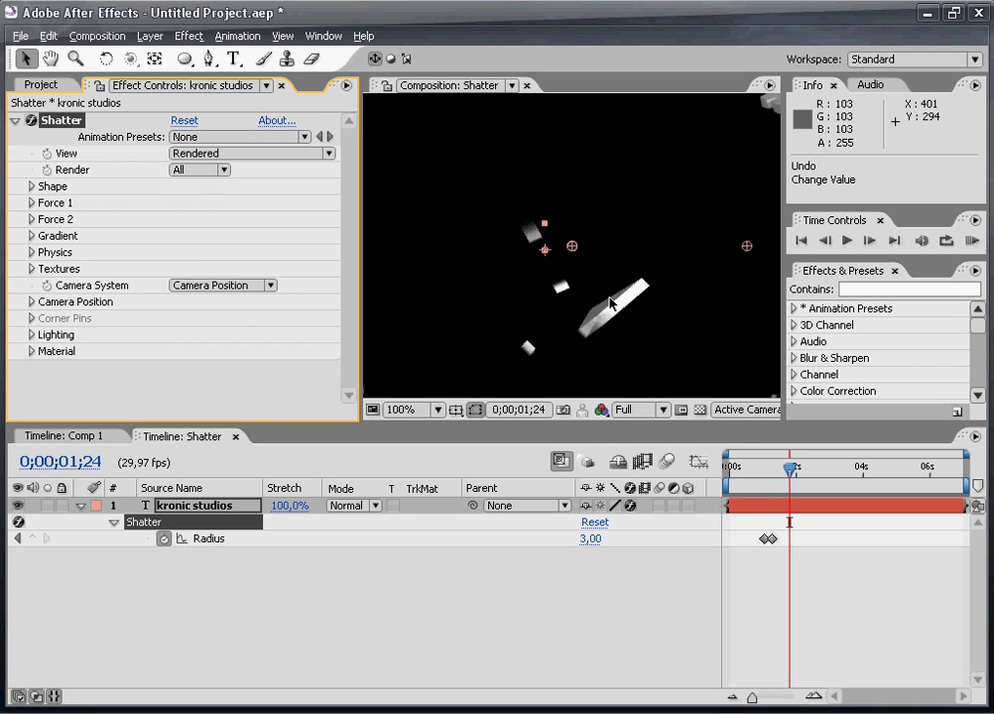
right_click(635, 307)
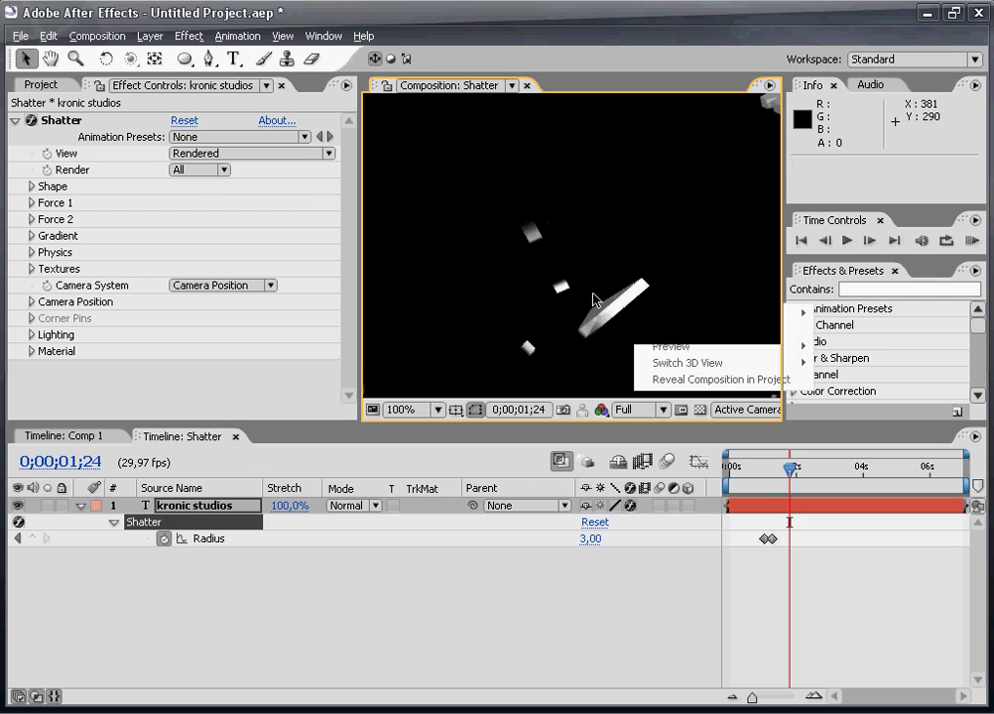
left_click(593, 300)
left_click(14, 120)
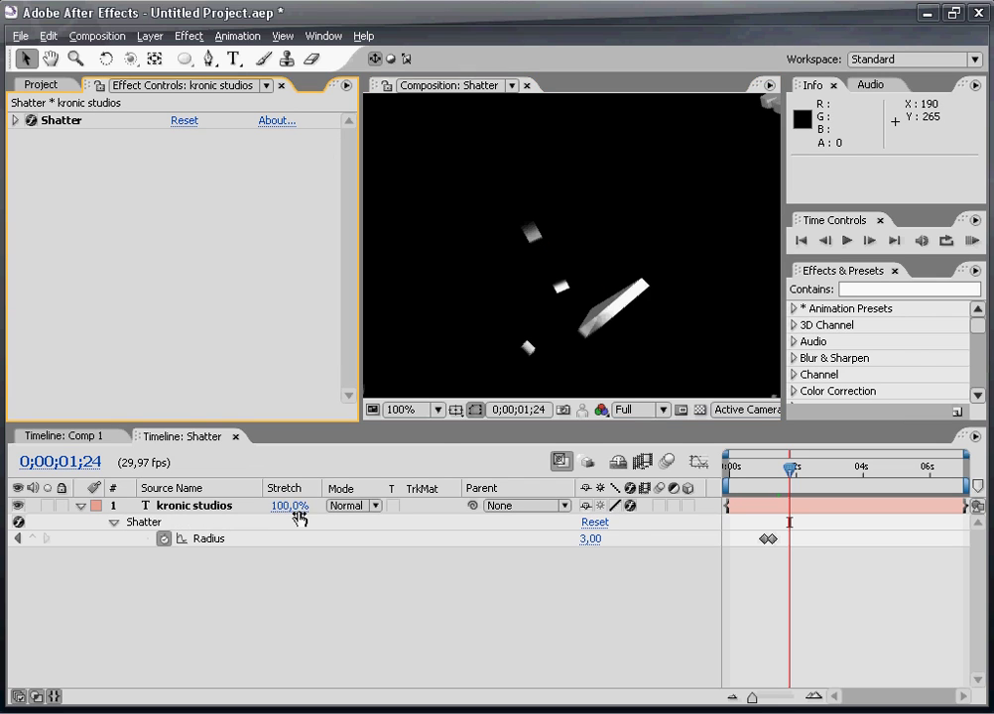
left_click(80, 506)
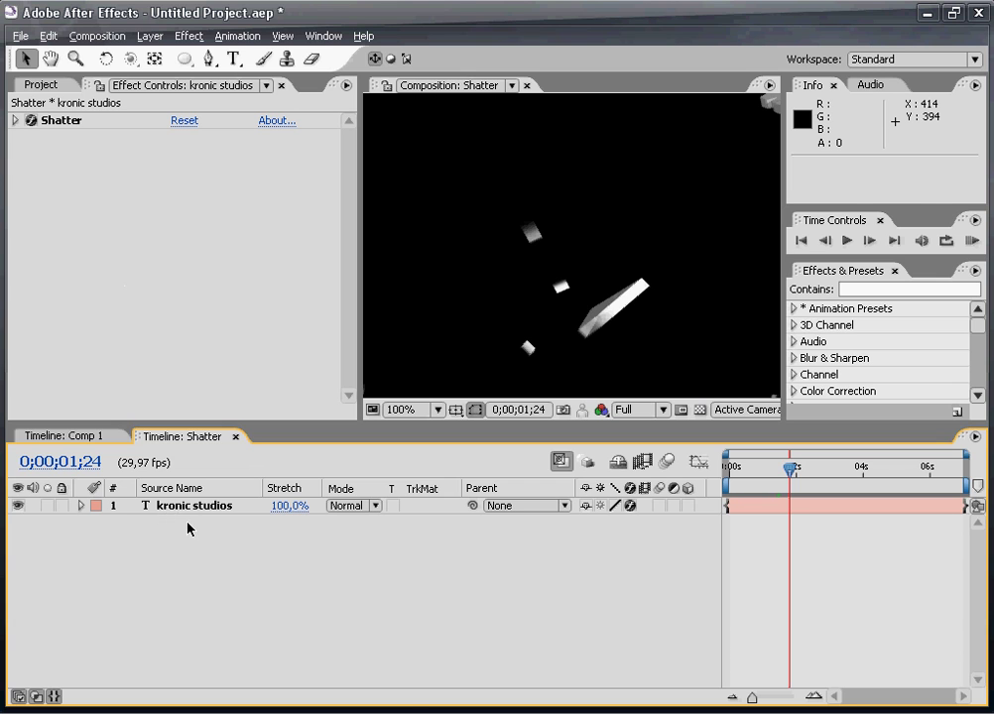
Step: Apply Effect > Stylize > Glow to the kronic studios layer
right_click(196, 512)
mouse_move(264, 502)
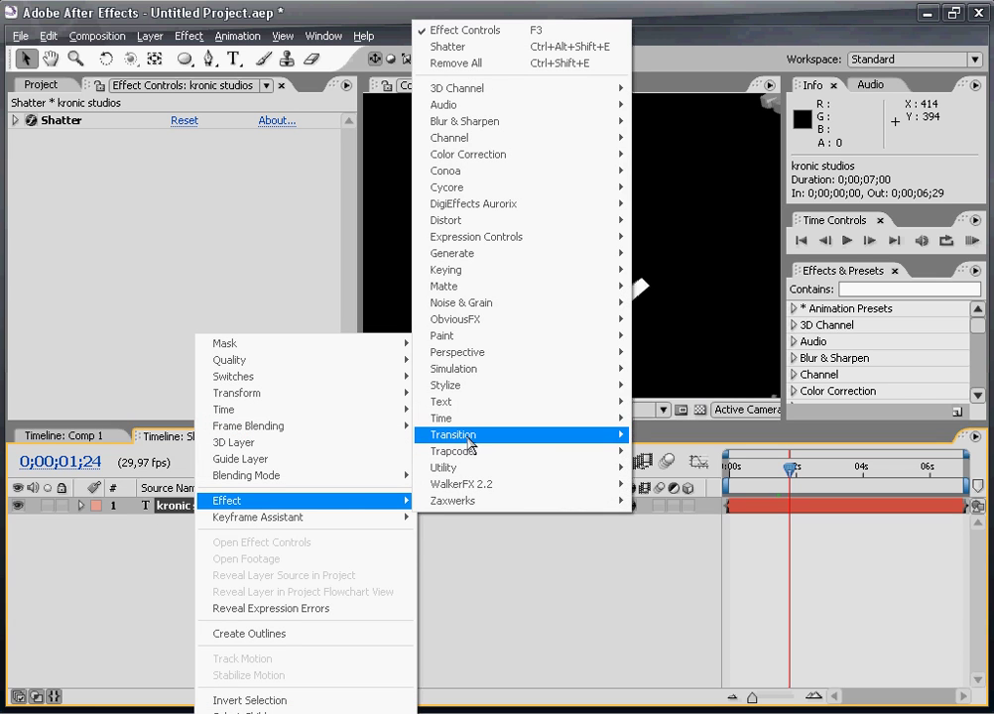
mouse_move(485, 401)
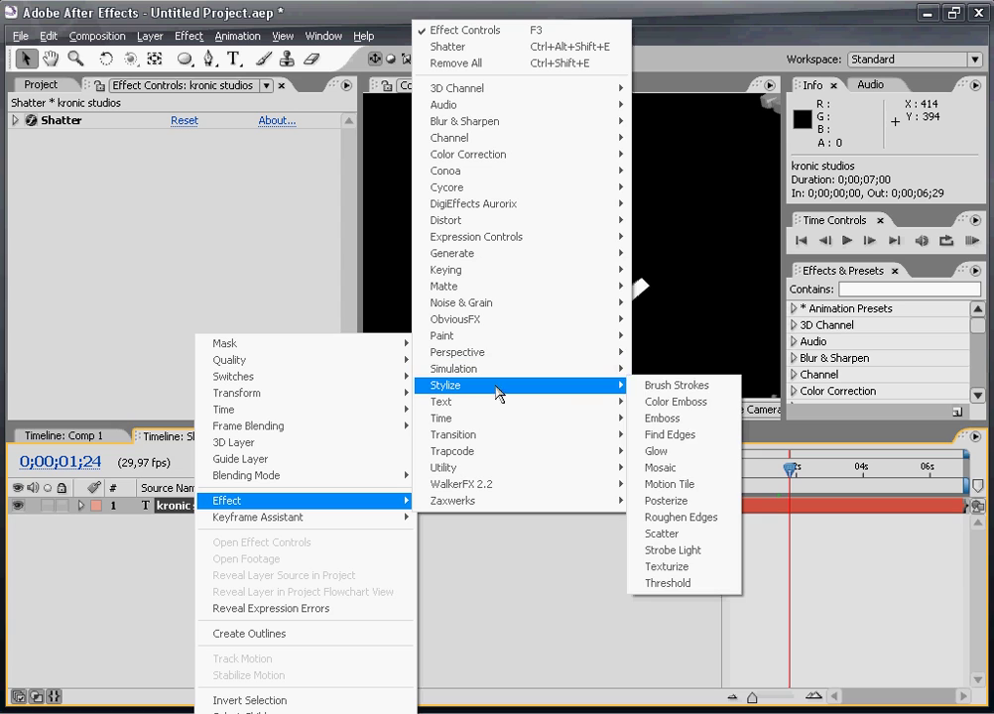
left_click(661, 461)
Step: Base the Glow on Alpha Channel with 0% Threshold and Composite Original On Top
left_click(216, 158)
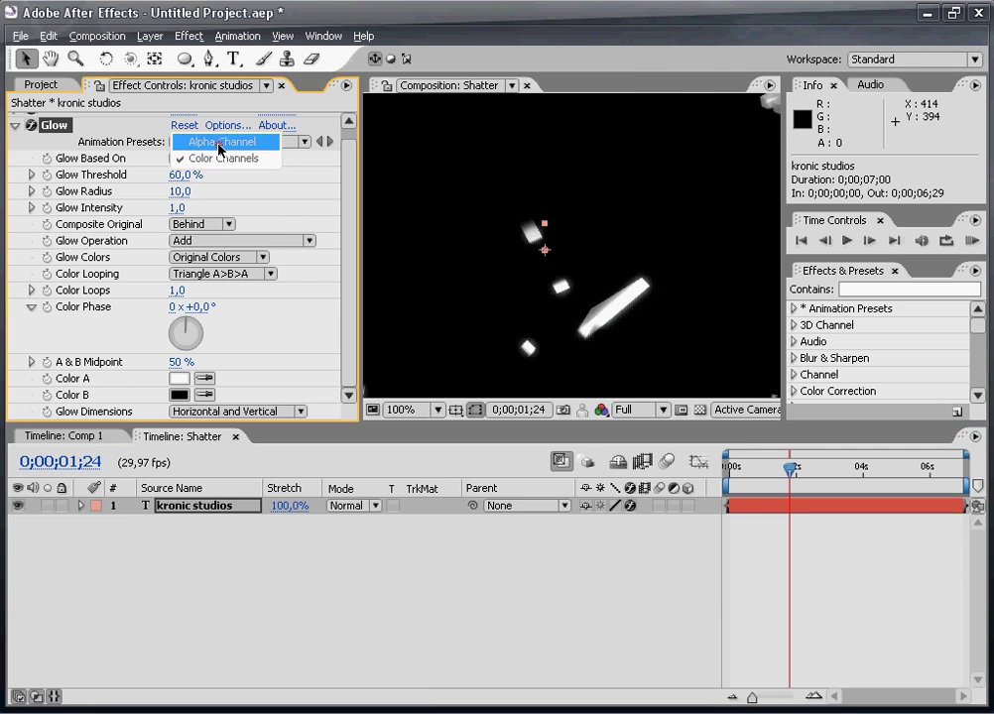
left_click(219, 142)
left_click_drag(177, 176, 27, 174)
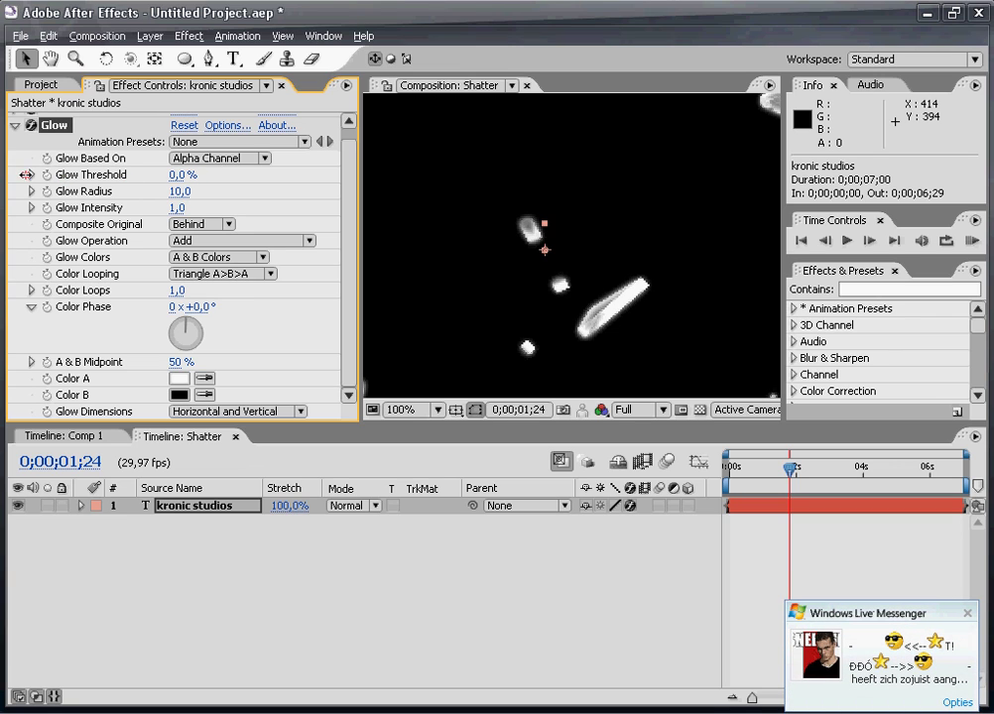
left_click(191, 224)
left_click(197, 207)
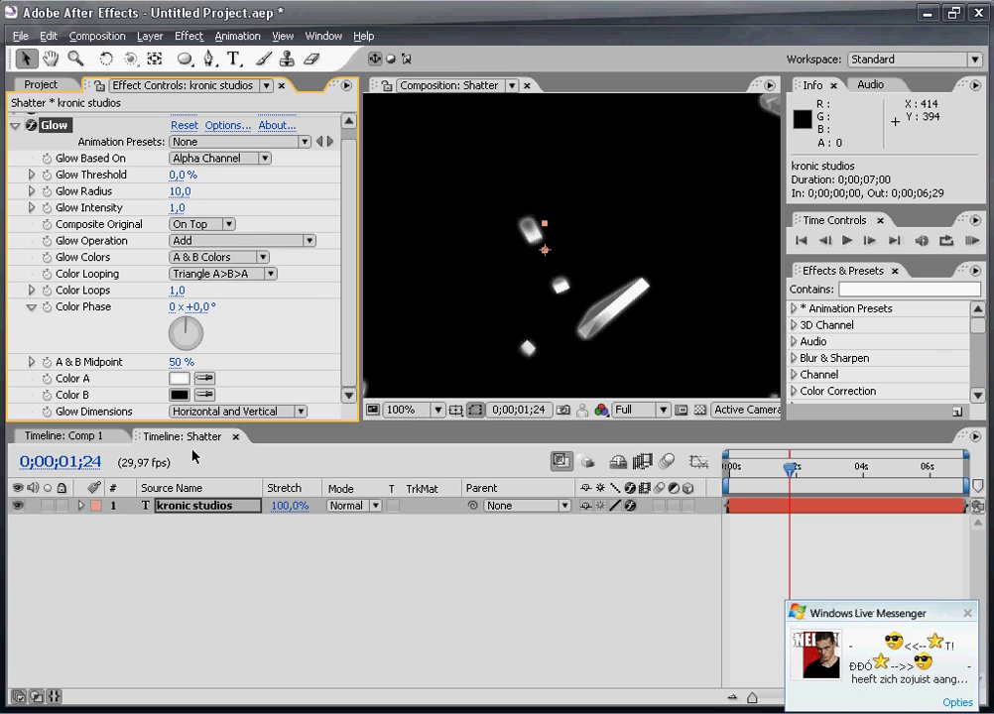
Step: Set Glow Color B to orange FF6C00, Intensity 3,1 and Radius 18,0
left_click(179, 394)
left_click(397, 504)
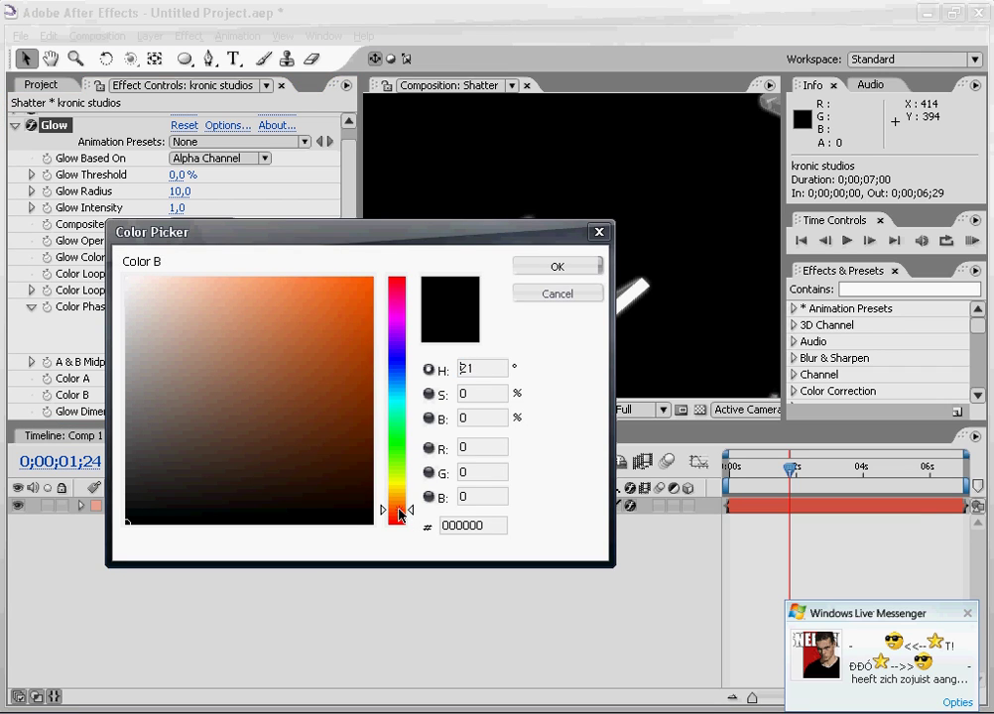
mouse_move(373, 491)
left_mouse_down()
mouse_move(362, 441)
mouse_move(599, 271)
left_mouse_up()
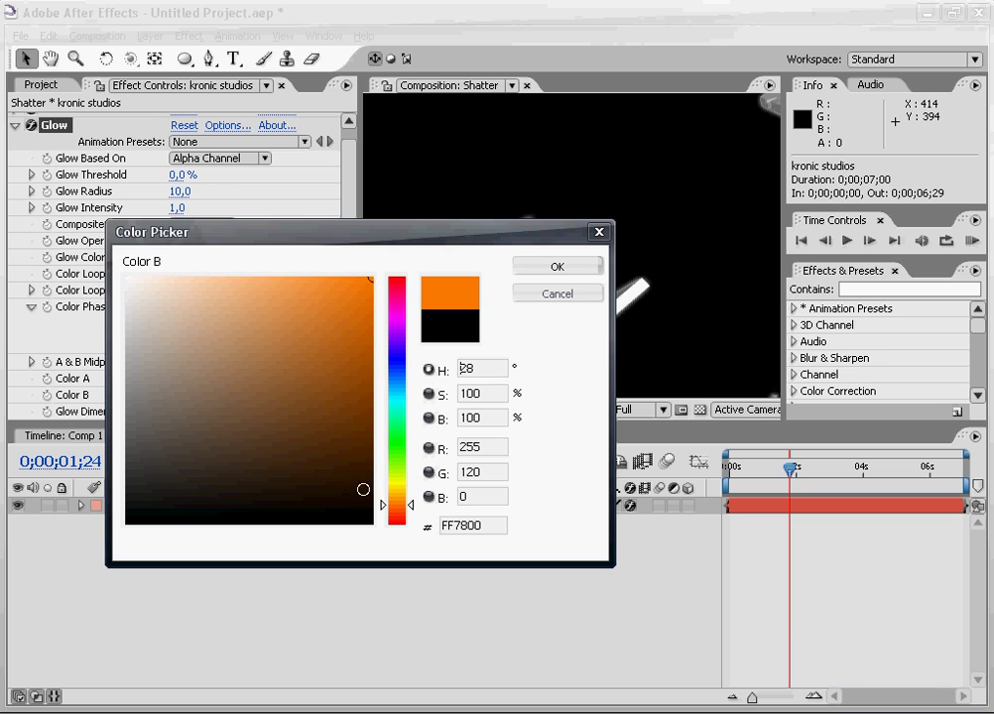
left_click(397, 507)
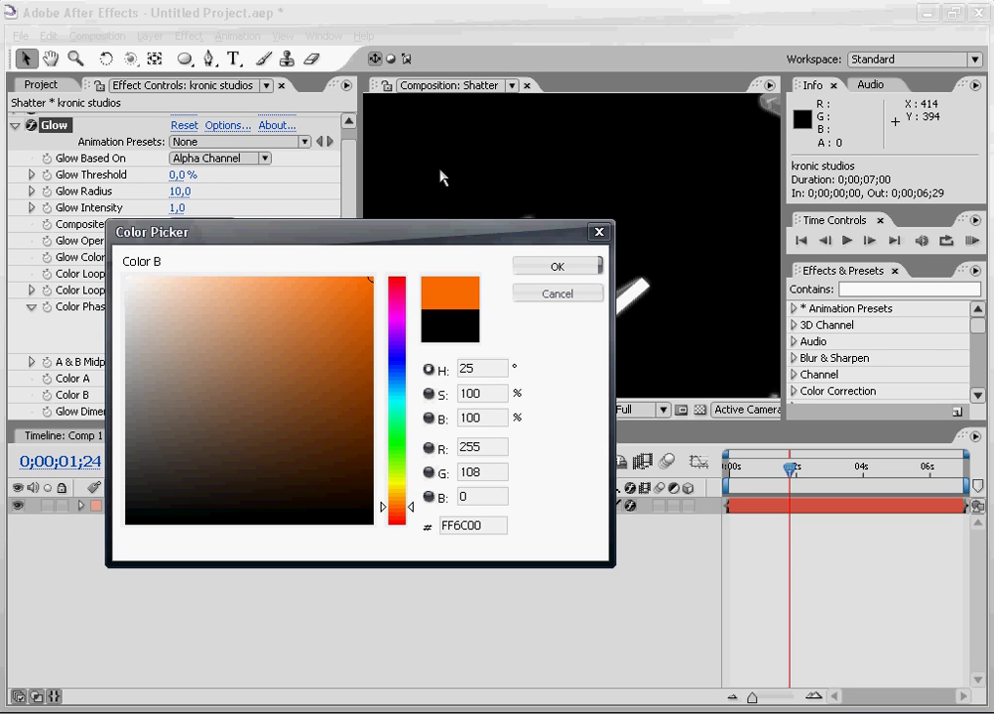
left_click(551, 265)
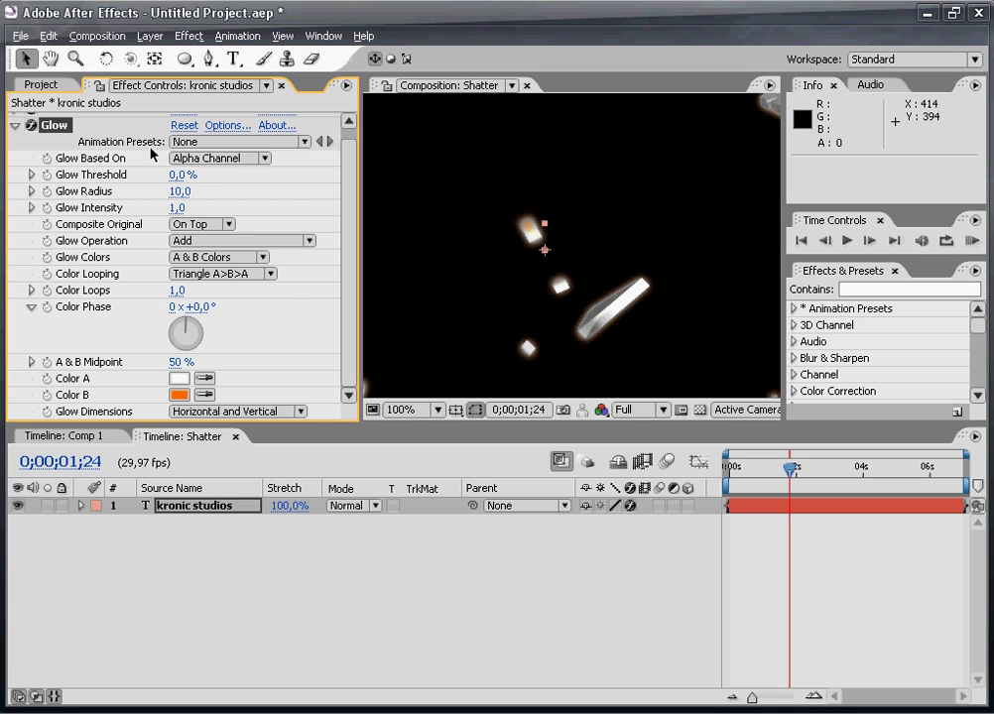
left_click_drag(175, 214, 272, 216)
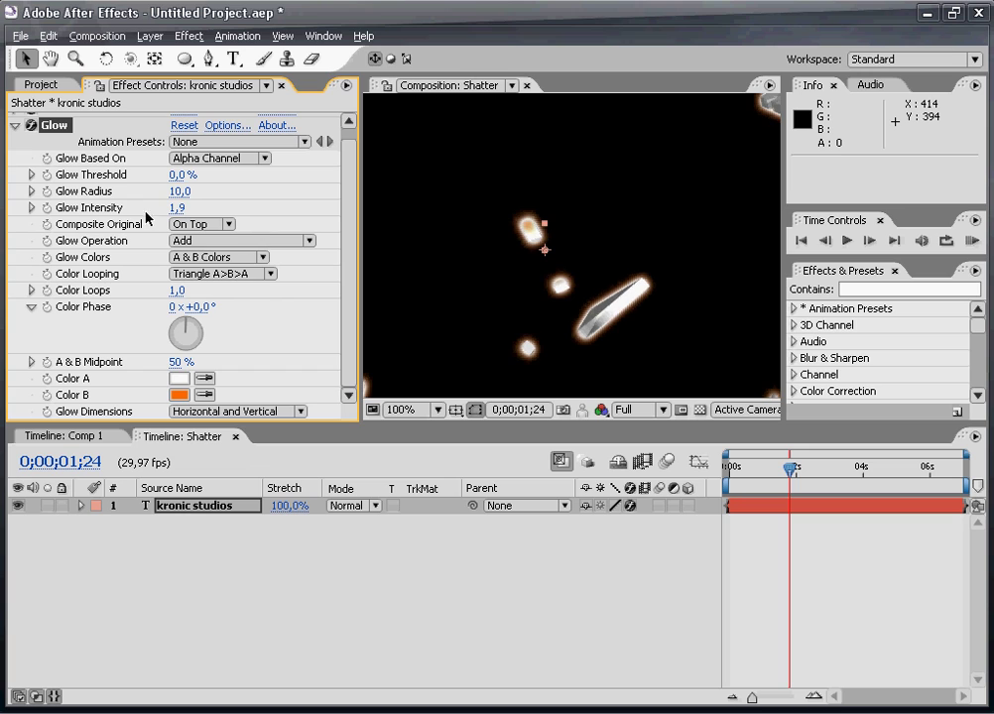
left_click_drag(168, 198, 298, 209)
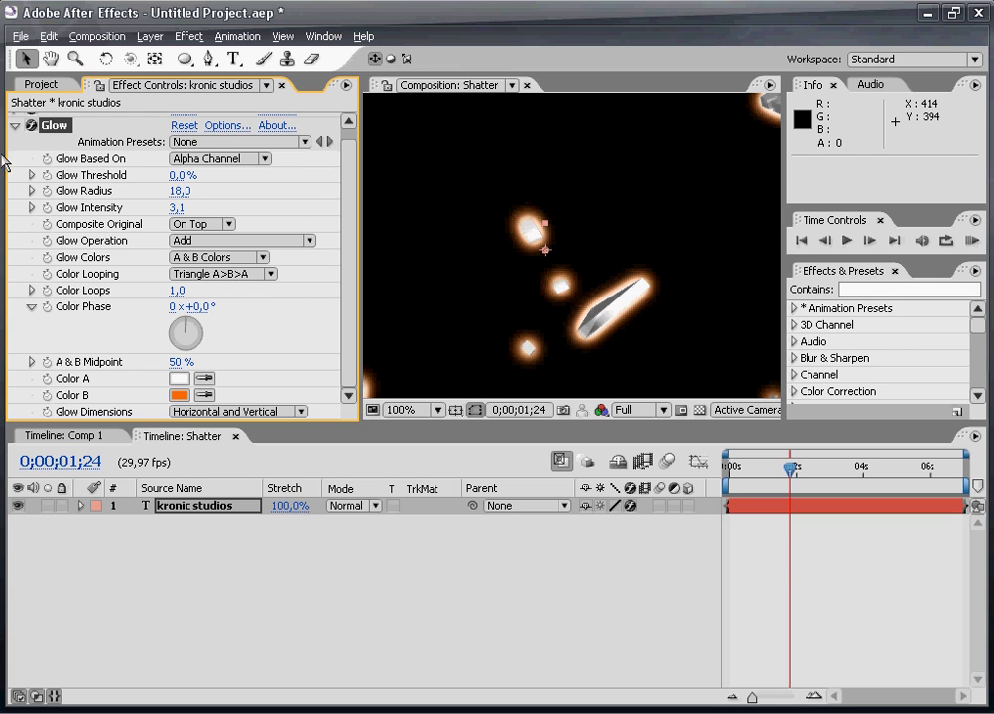
Step: At 0;00;00;16, set a Glow Intensity keyframe with a value of 0
left_click(15, 125)
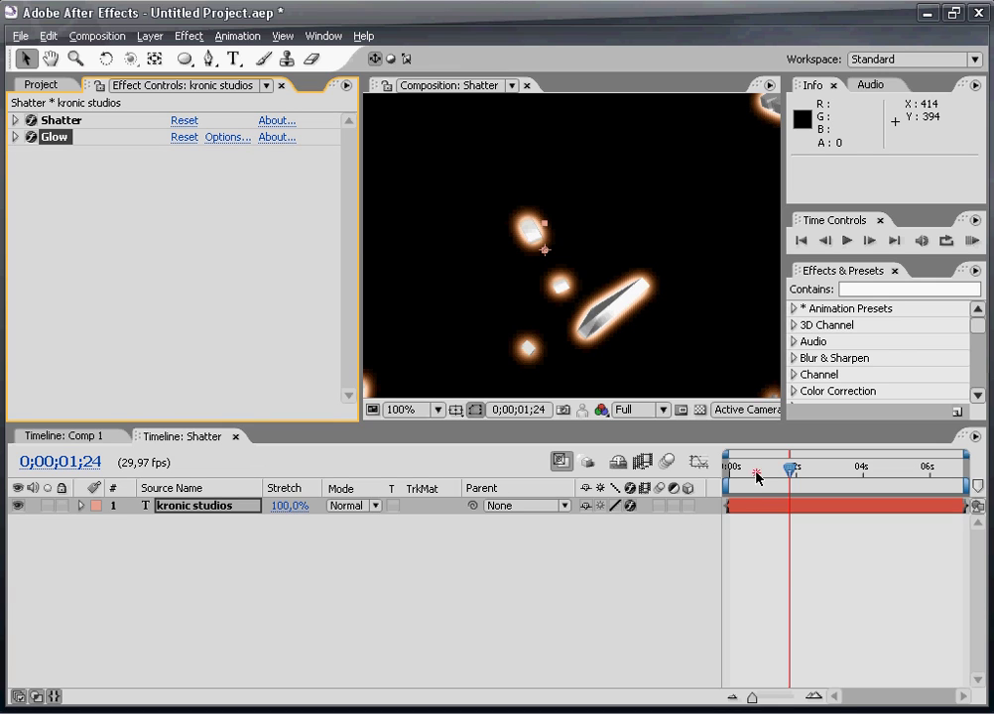
left_click_drag(751, 468, 747, 474)
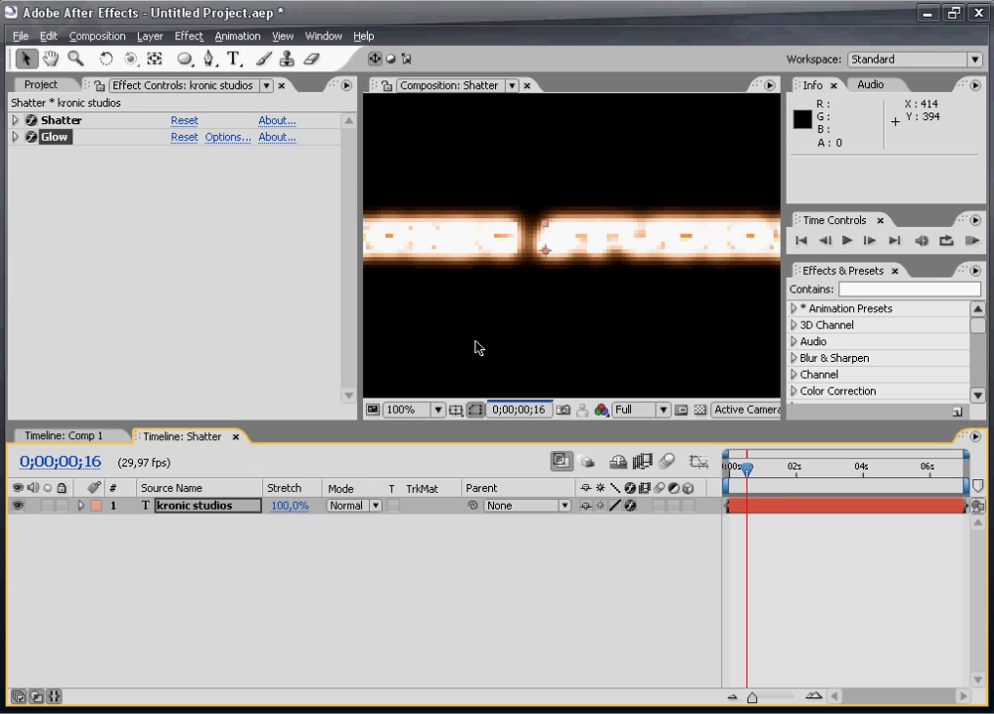
key("comma")
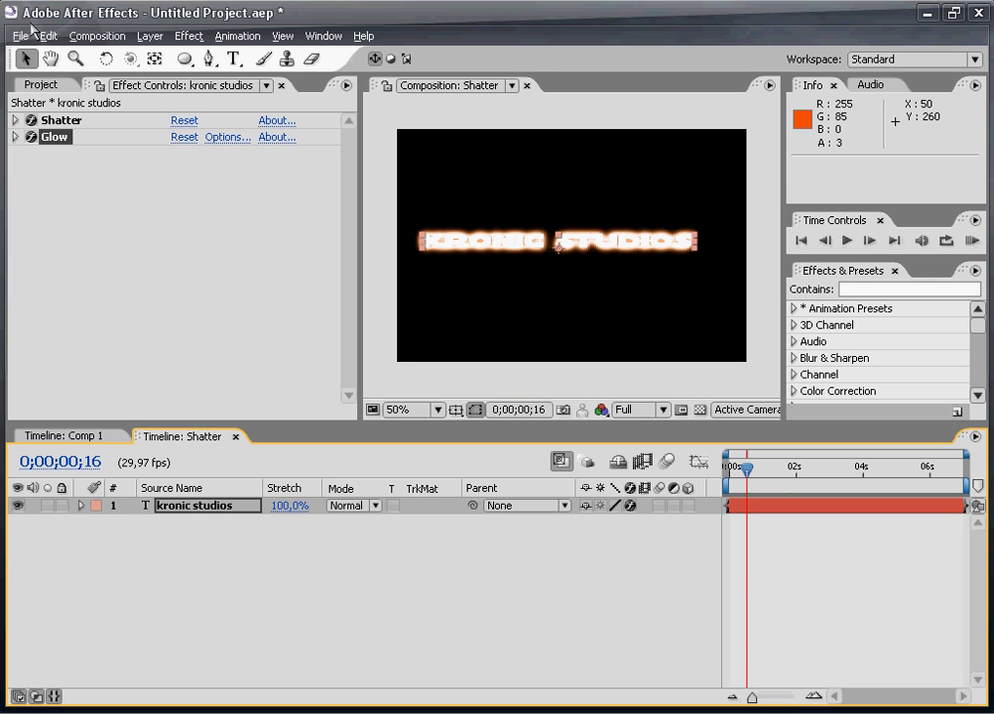
key("u")
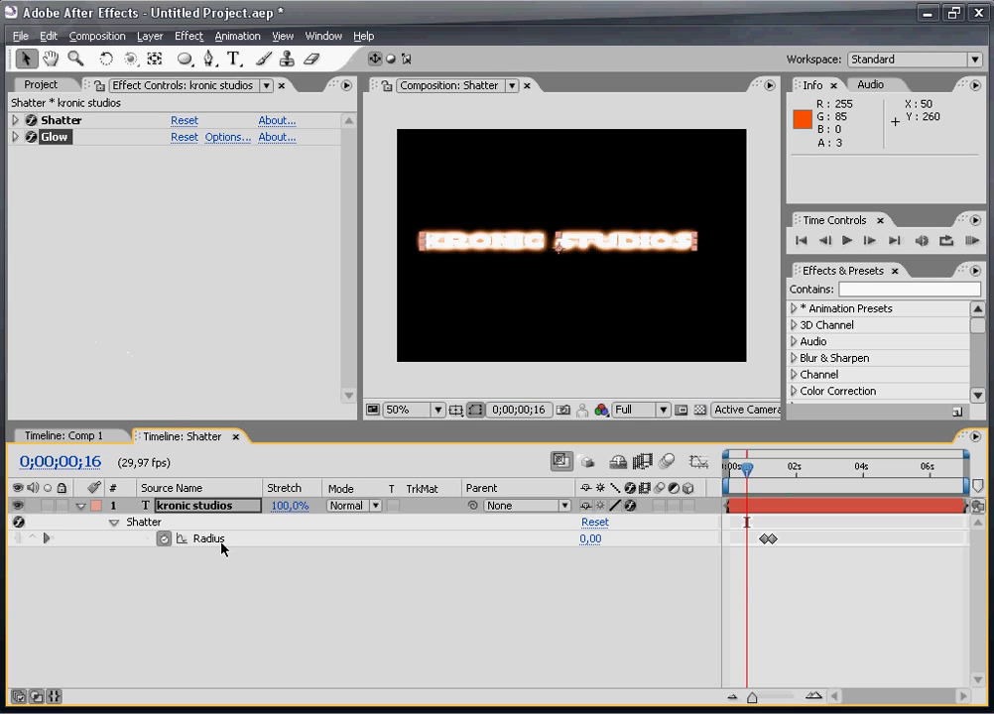
key("e")
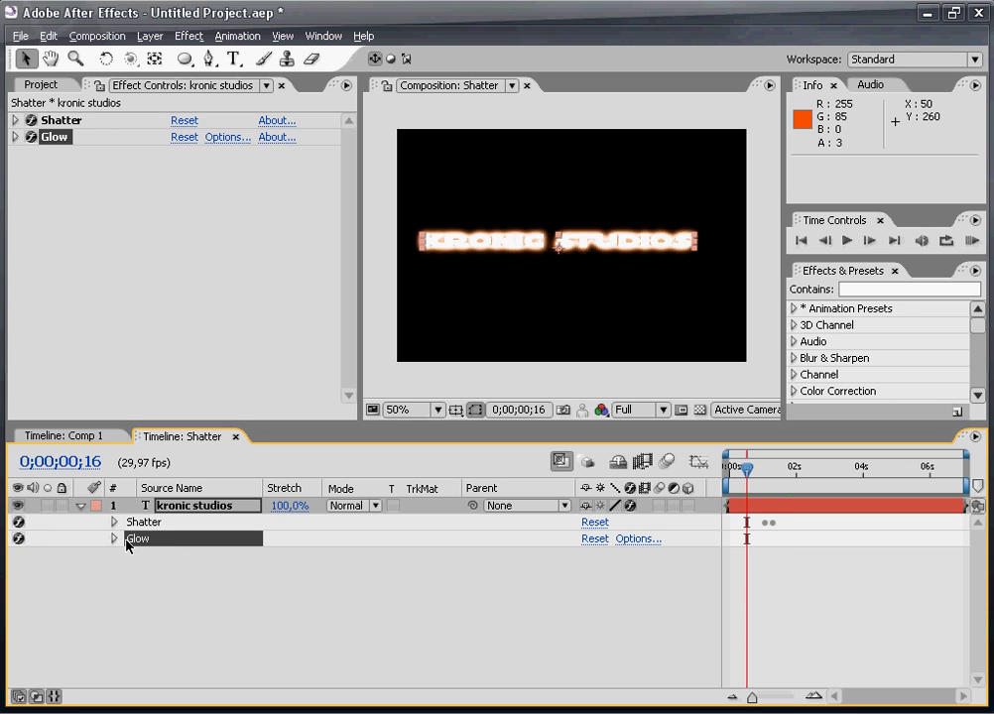
left_click(114, 539)
left_click(147, 572)
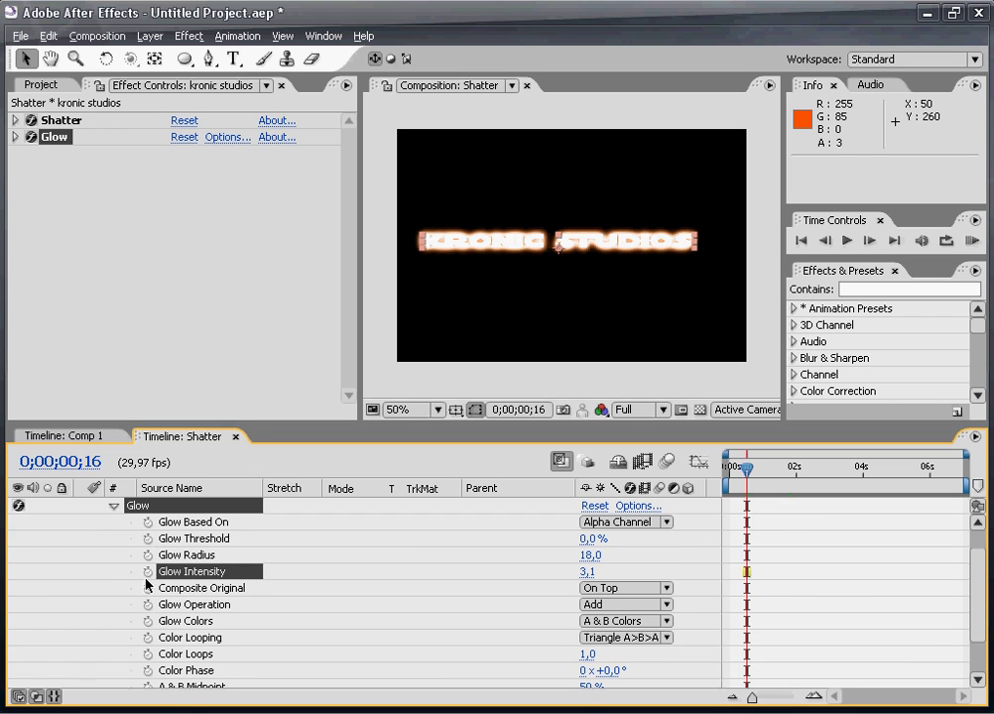
left_click(147, 572)
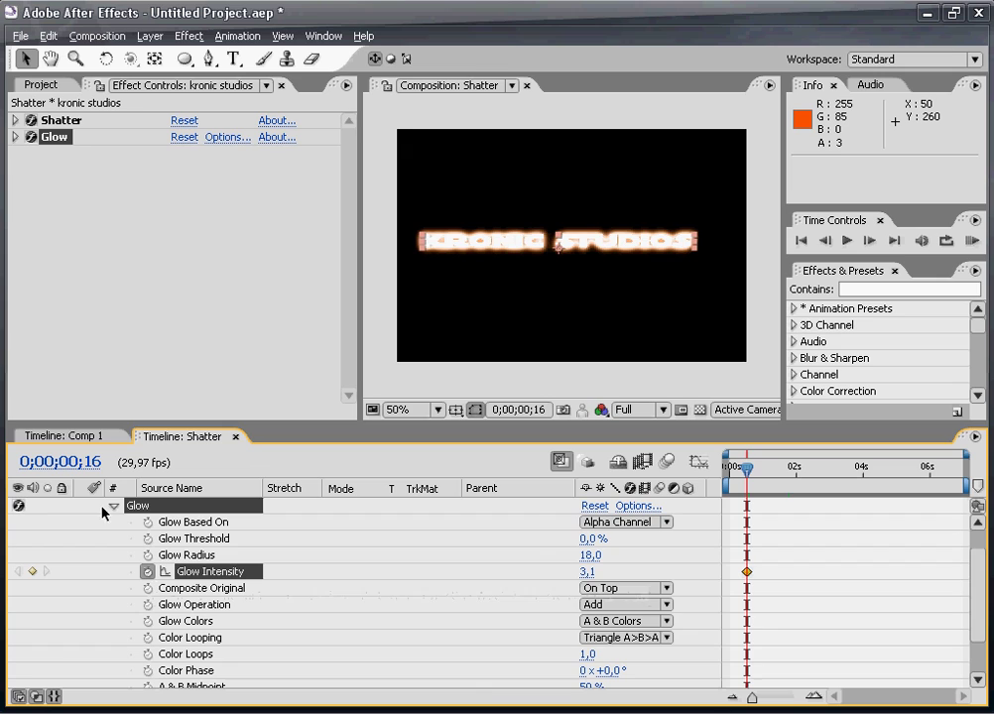
left_click(587, 571)
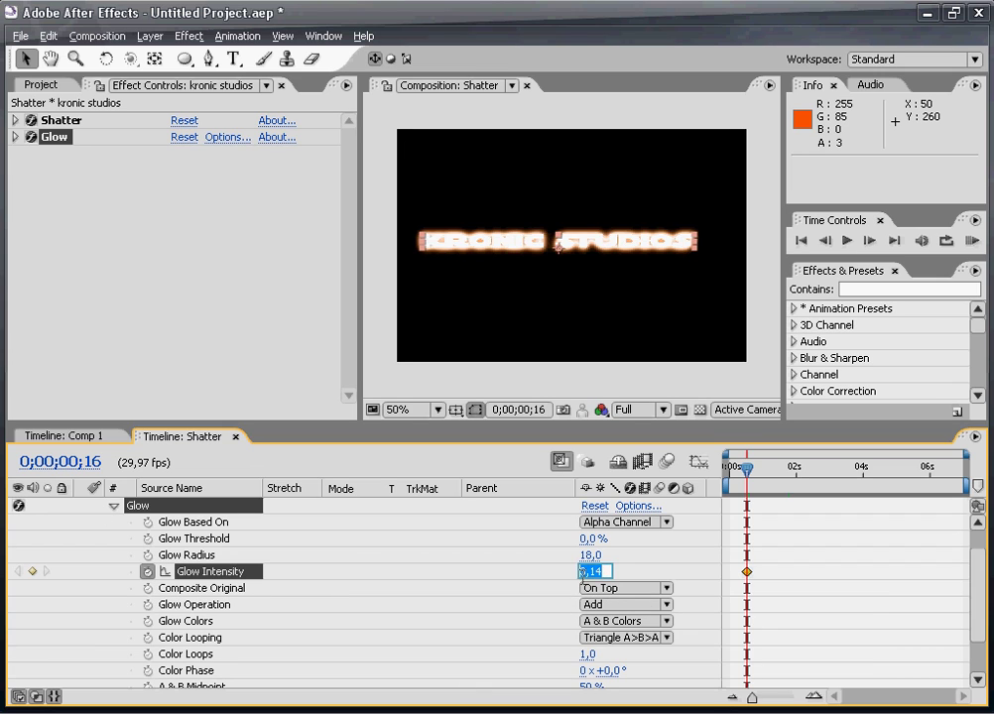
type("0")
key("Return")
Step: At 0;00;01;04, add a second Glow Intensity keyframe at 3,0
left_click_drag(750, 470, 772, 470)
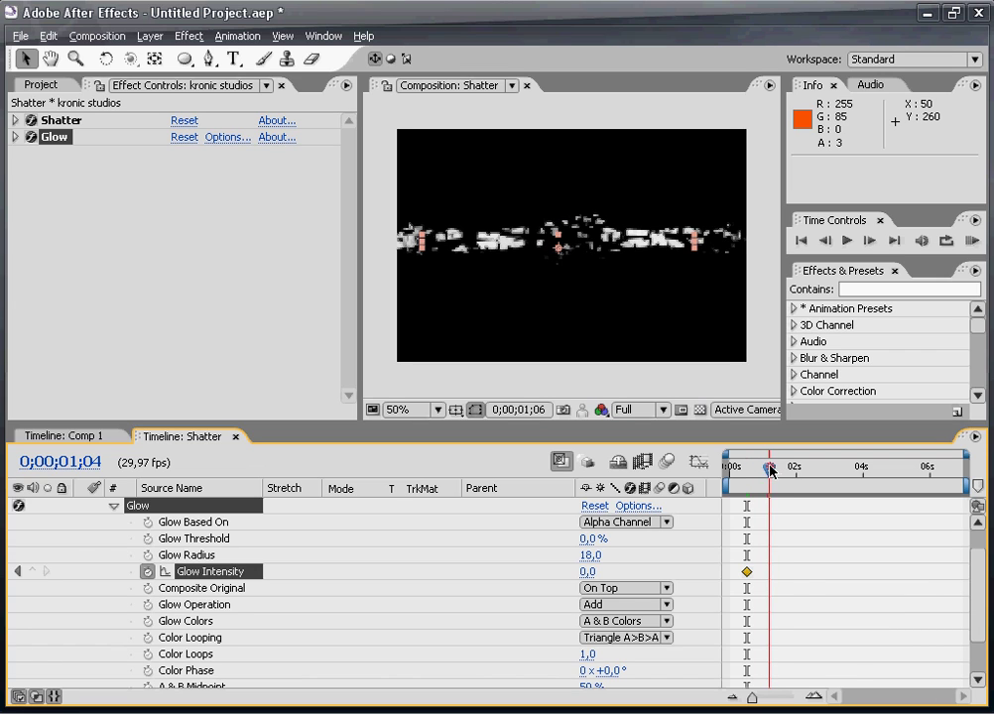
left_click(586, 571)
key("Return")
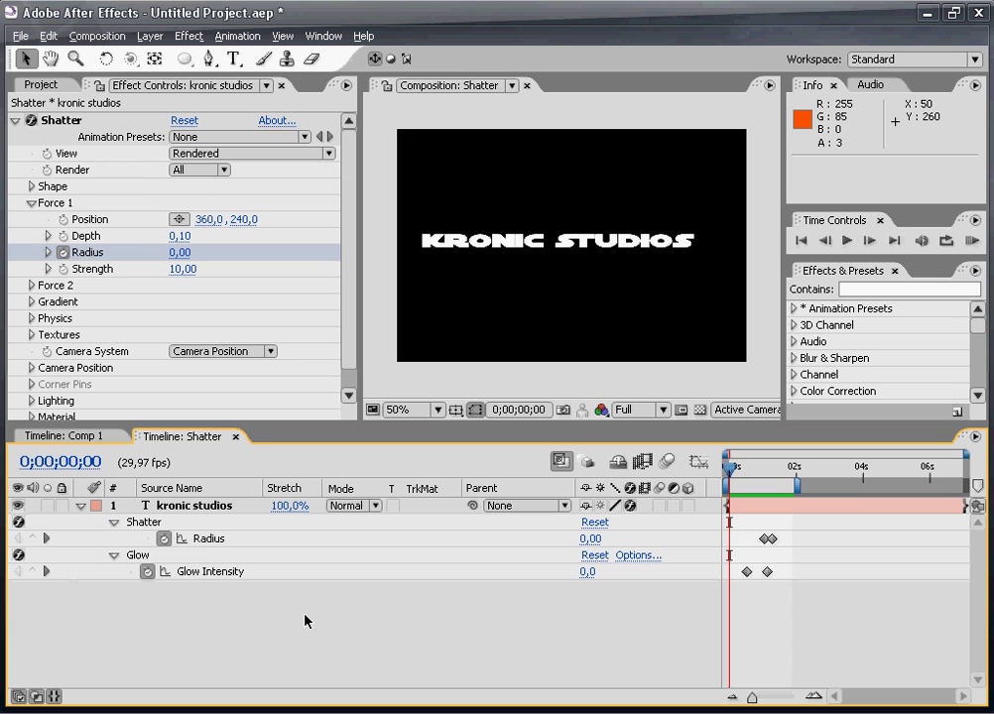
Step: RAM-preview the glowing shatter animation, then step forward a few frames
key("KP_0")
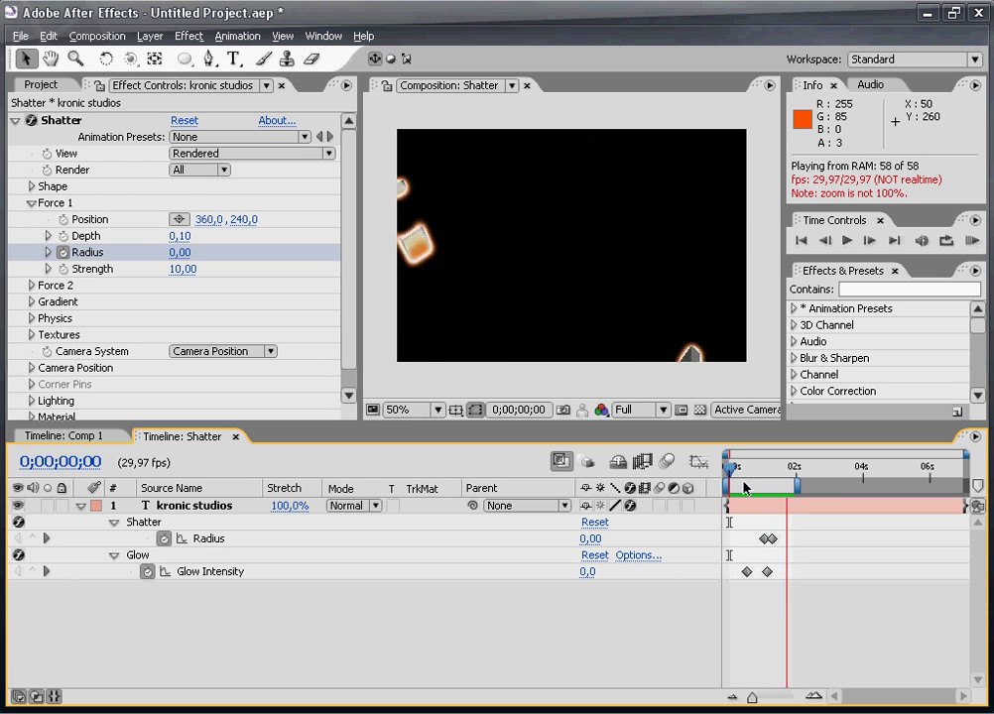
key("space")
key("shift+Page_Down")
Step: Return to the first frame and collapse the Shatter effect and layer properties
left_click_drag(740, 475, 773, 475)
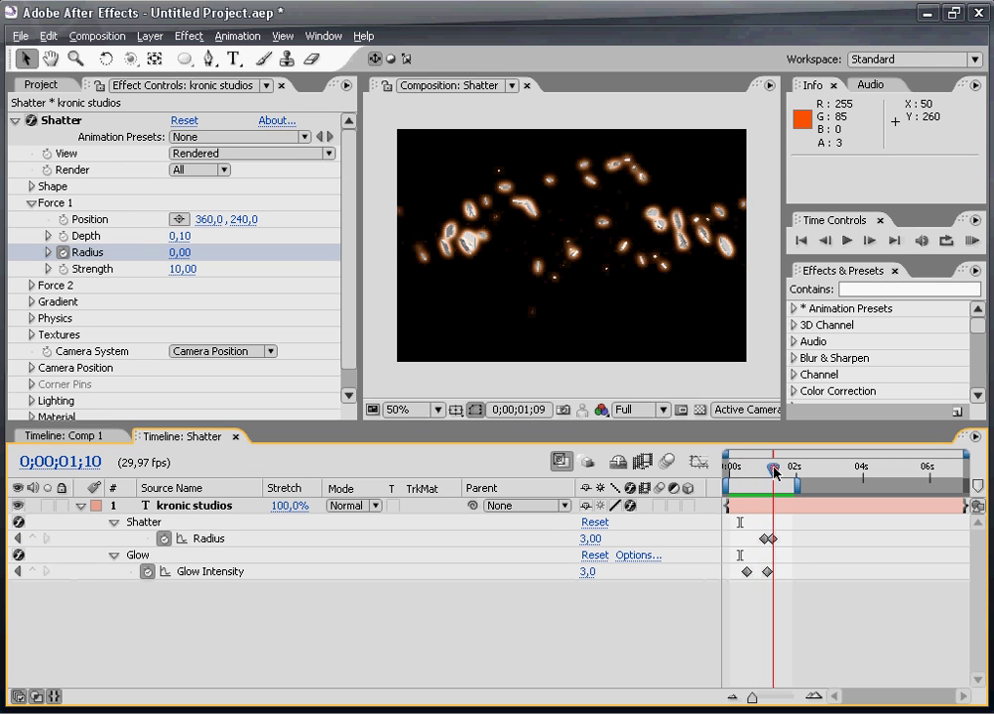
left_click(16, 121)
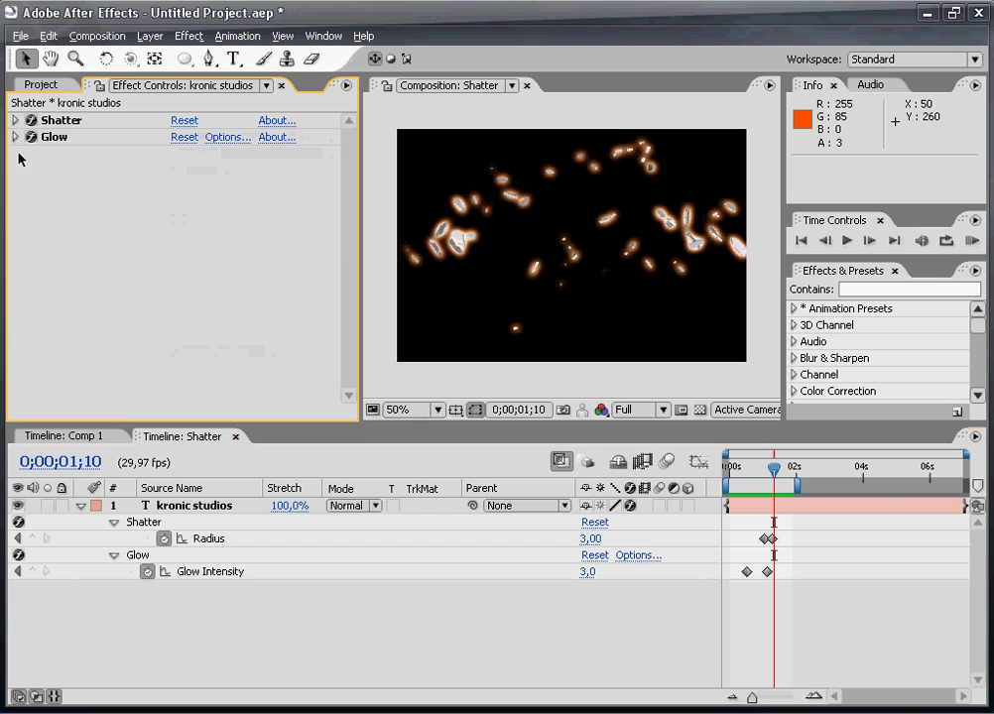
left_click(81, 506)
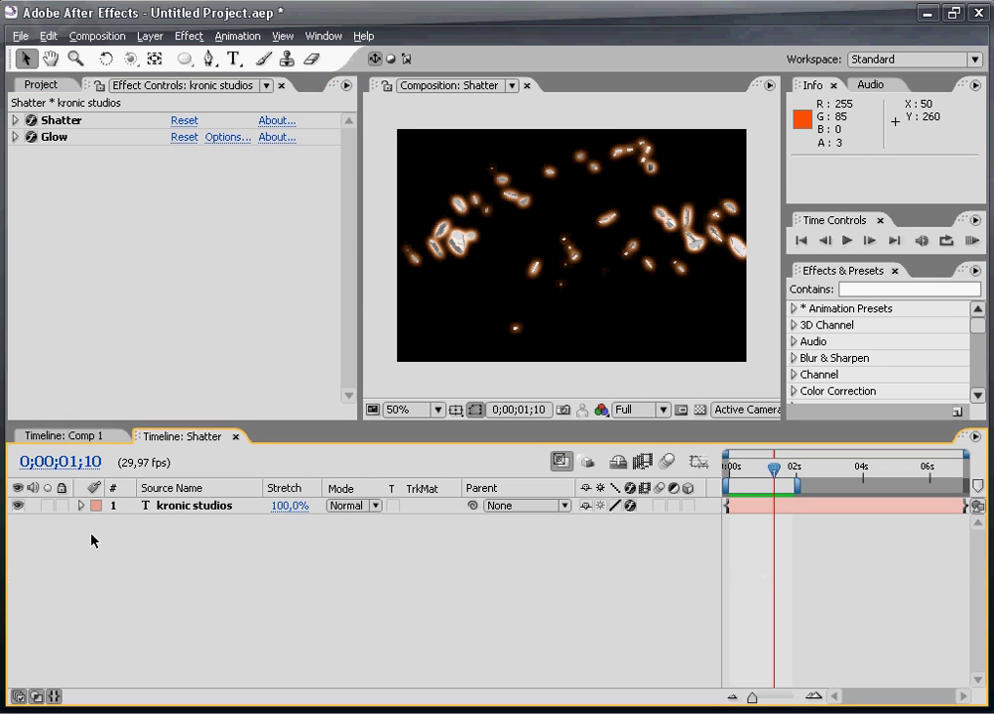